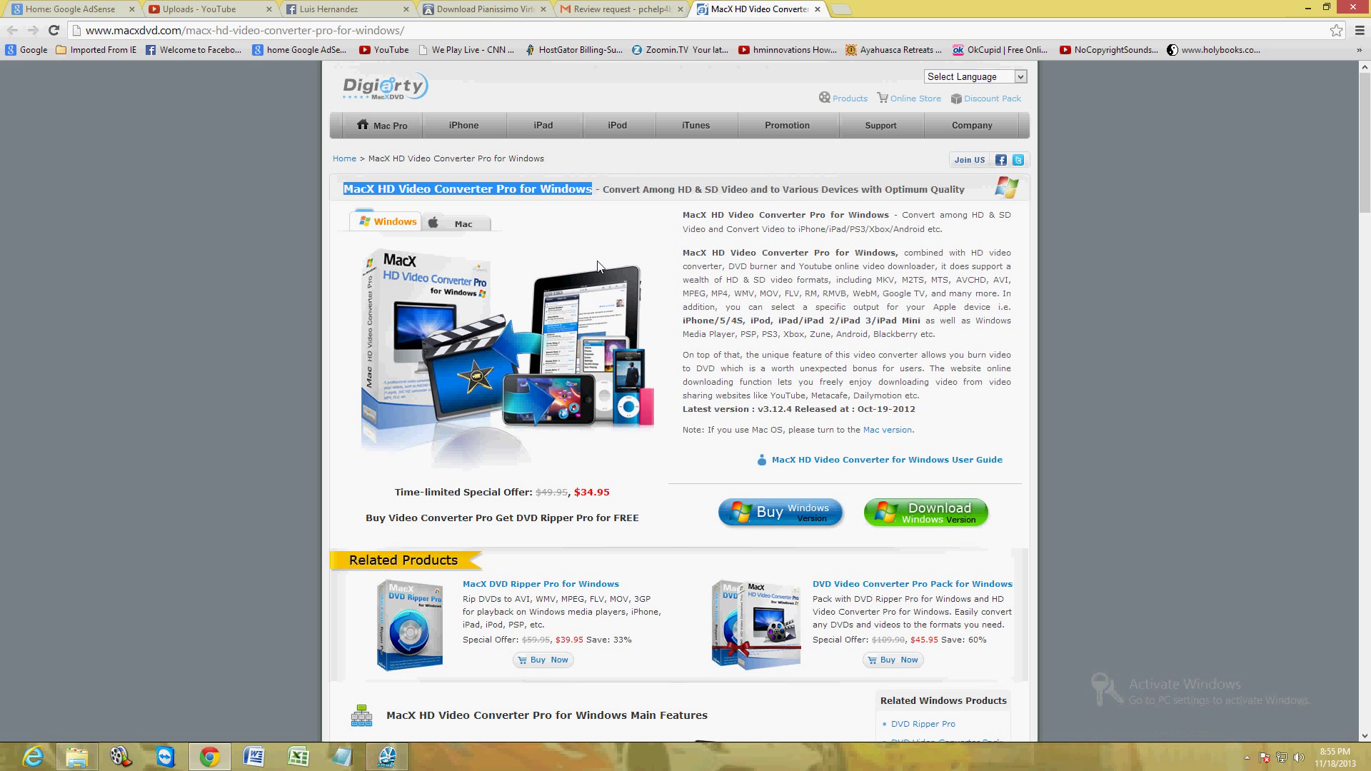
# - Highlight and deselect the product name heading on the macxdvd page, then restore the converter window
pyautogui.click(676, 233)
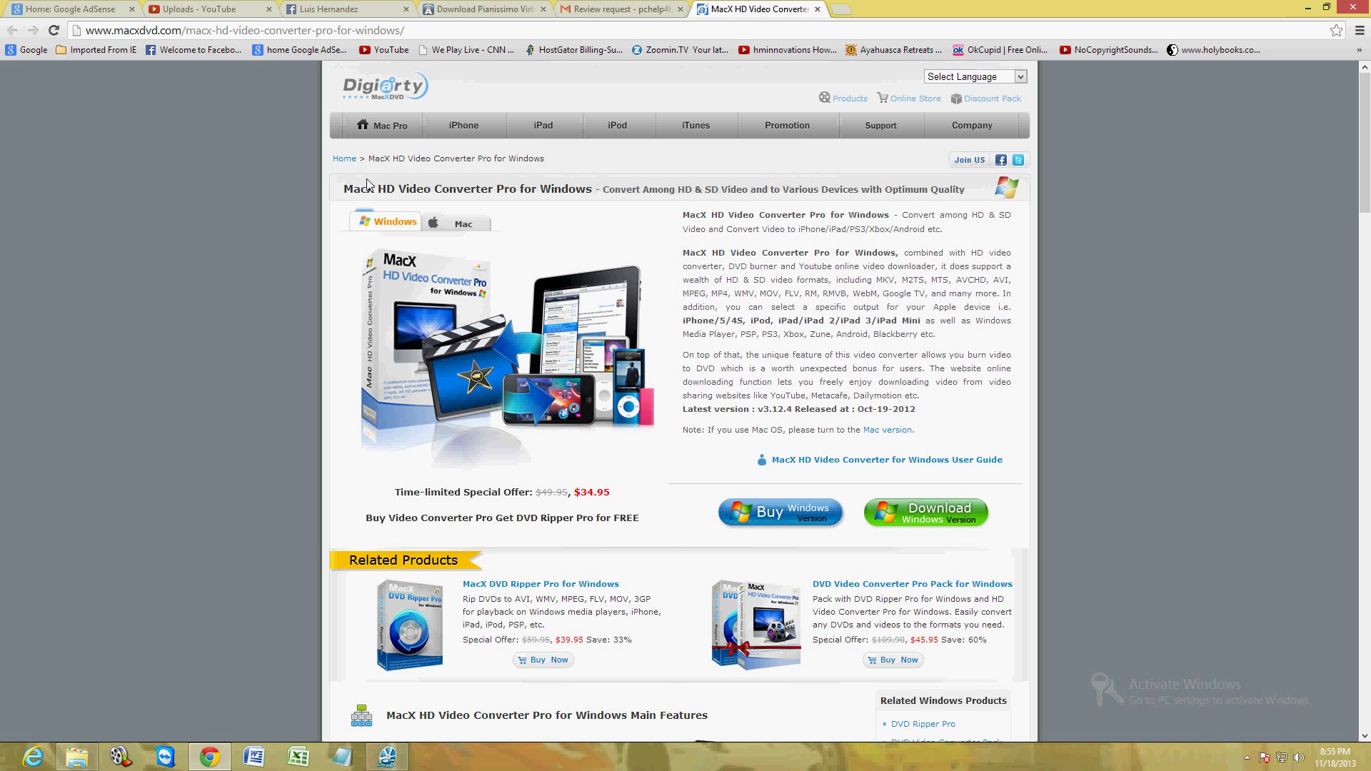
pyautogui.moveTo(346, 187); pyautogui.dragTo(594, 189)
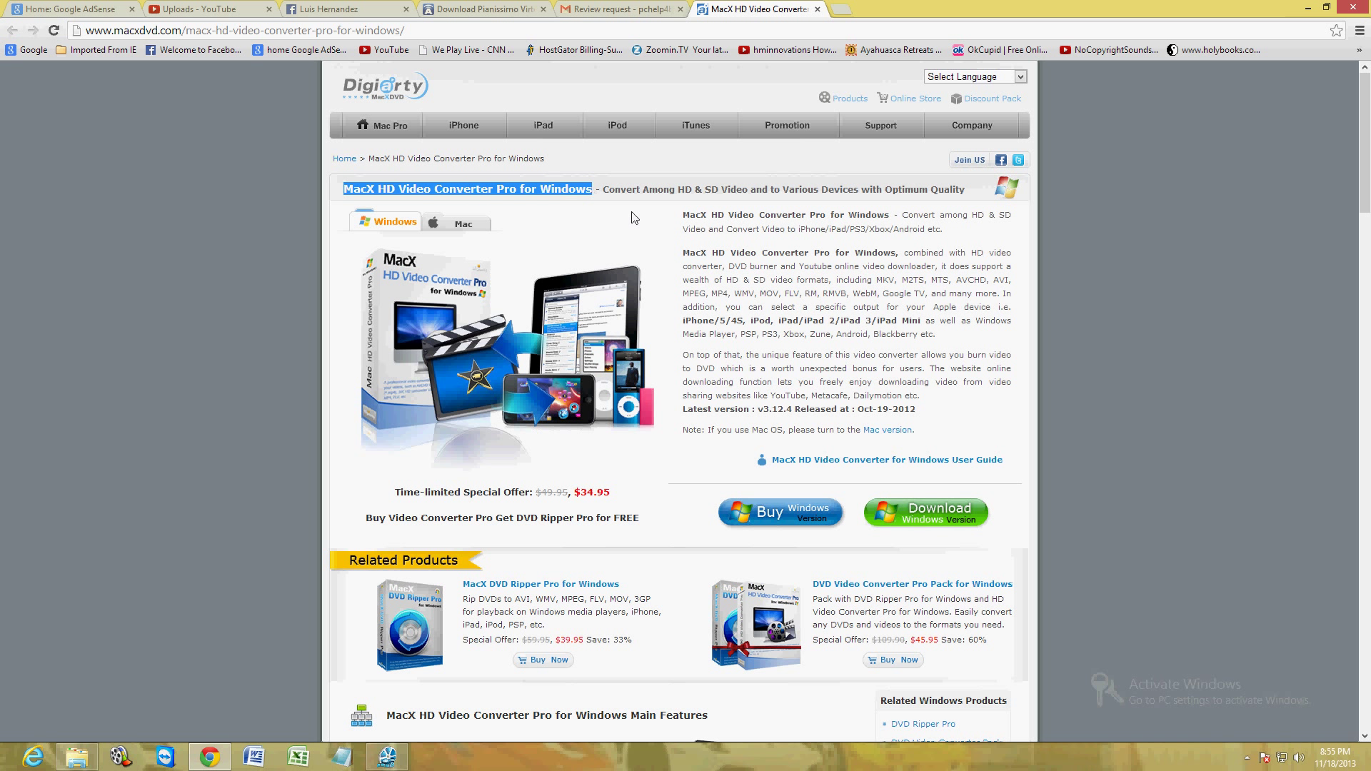
pyautogui.click(933, 241)
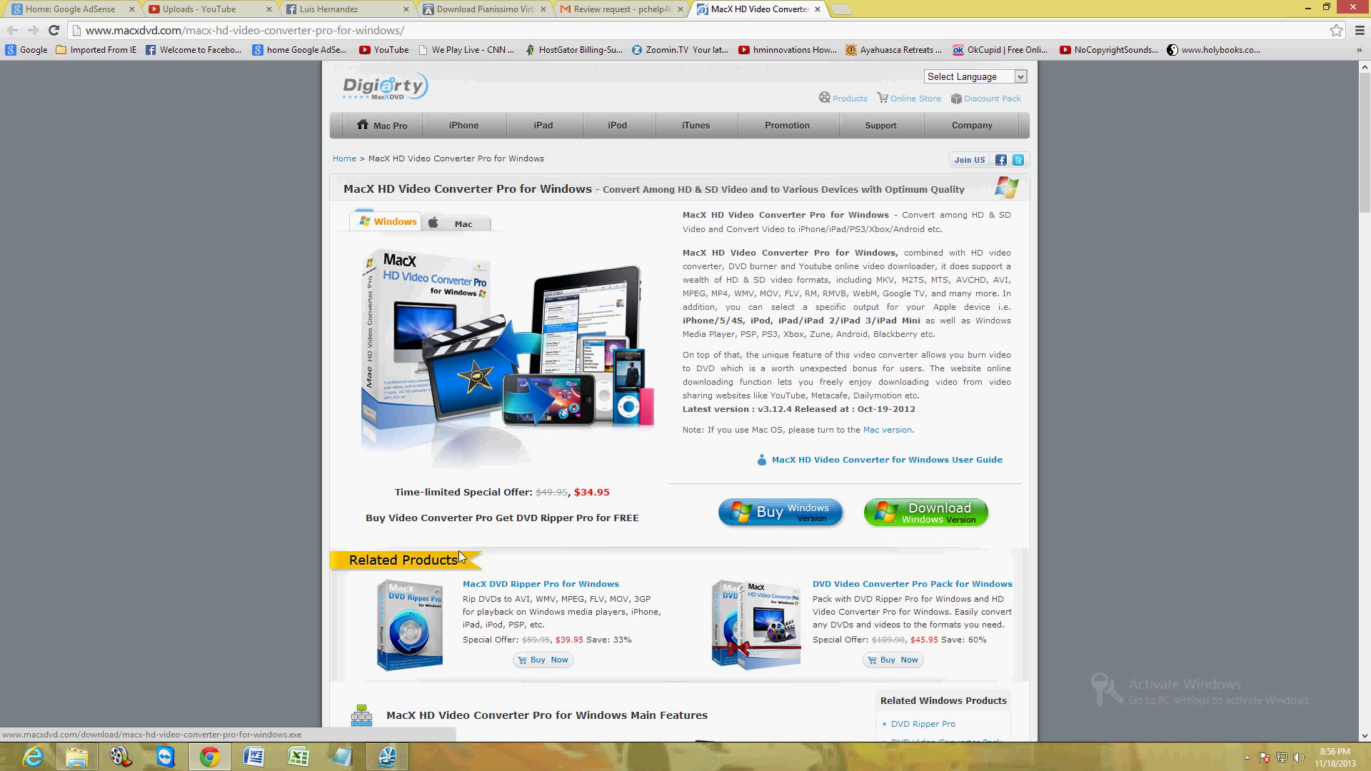
pyautogui.click(388, 760)
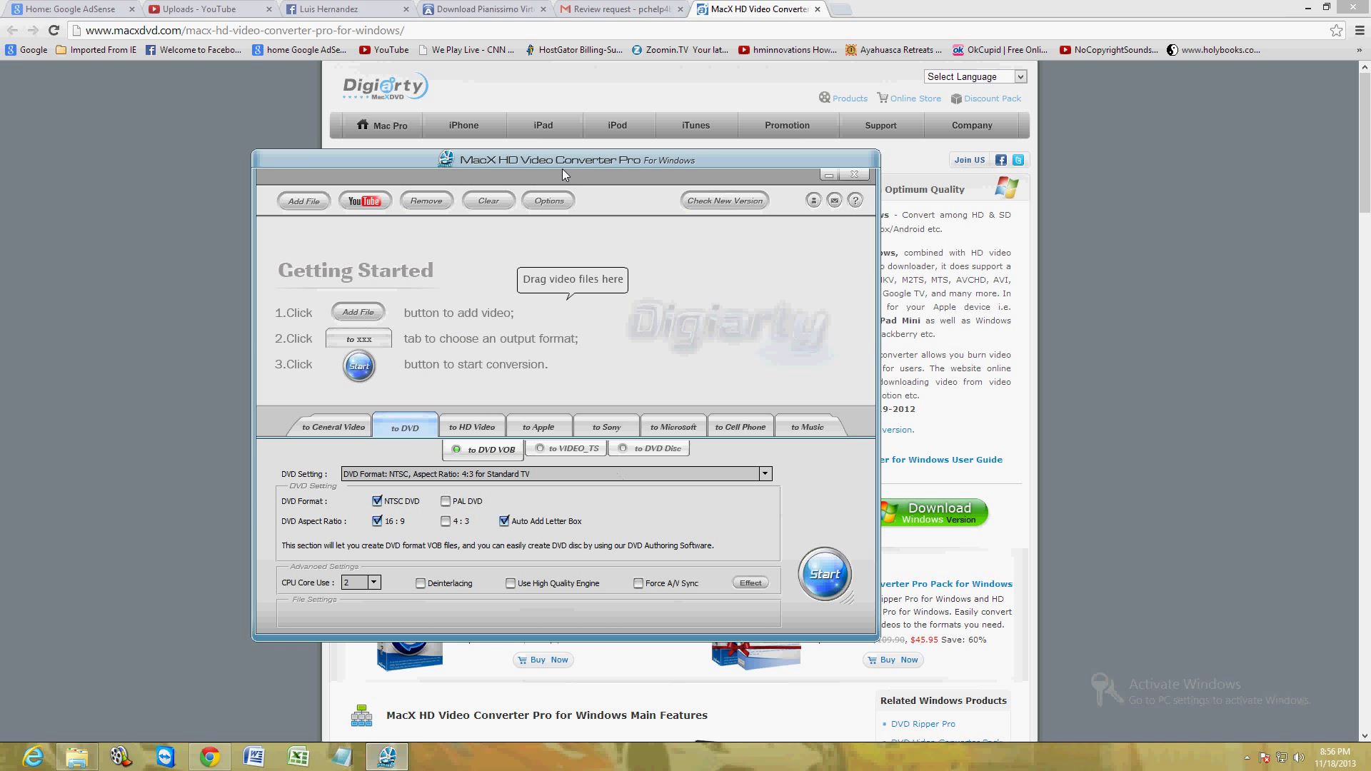
# - Close Chrome and reposition the converter window on the desktop
pyautogui.moveTo(563, 169); pyautogui.dragTo(658, 166)
pyautogui.click(1353, 7)
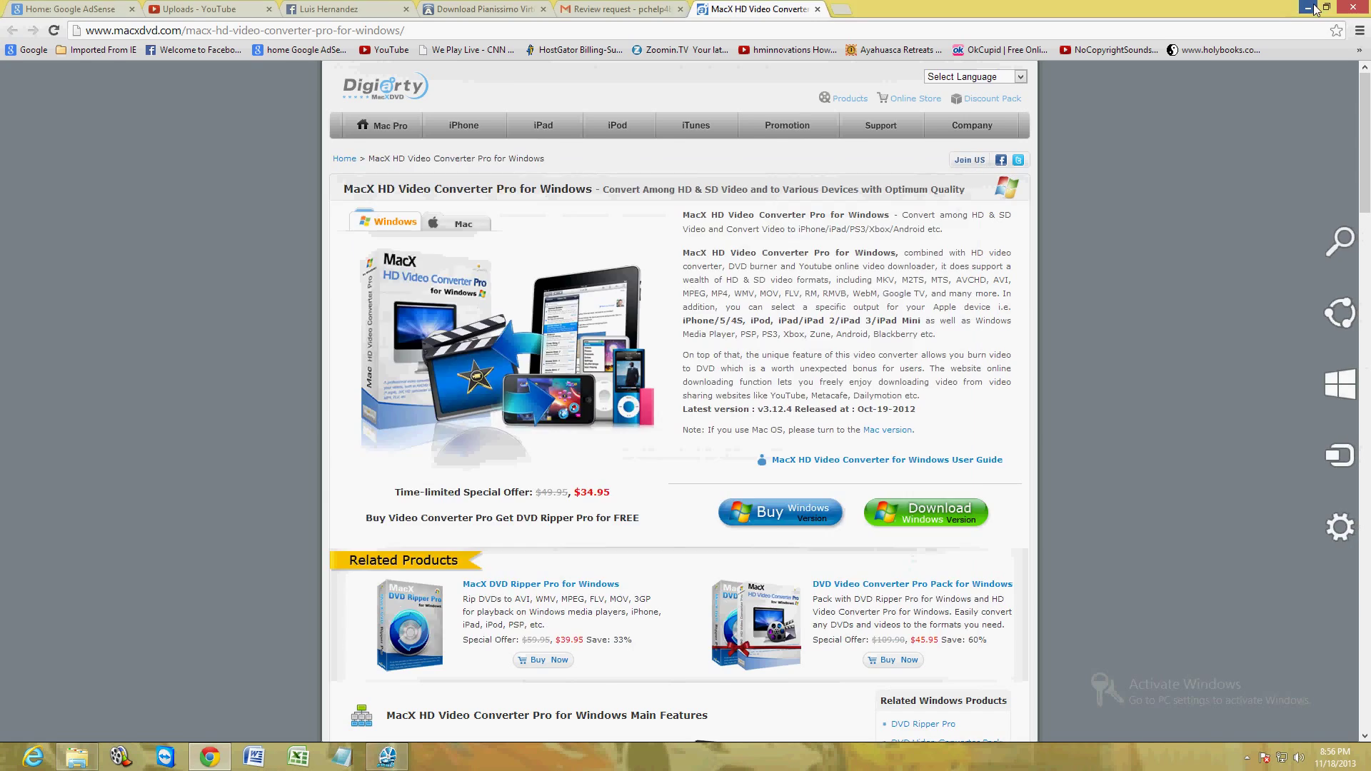
pyautogui.moveTo(765, 173); pyautogui.dragTo(765, 173)
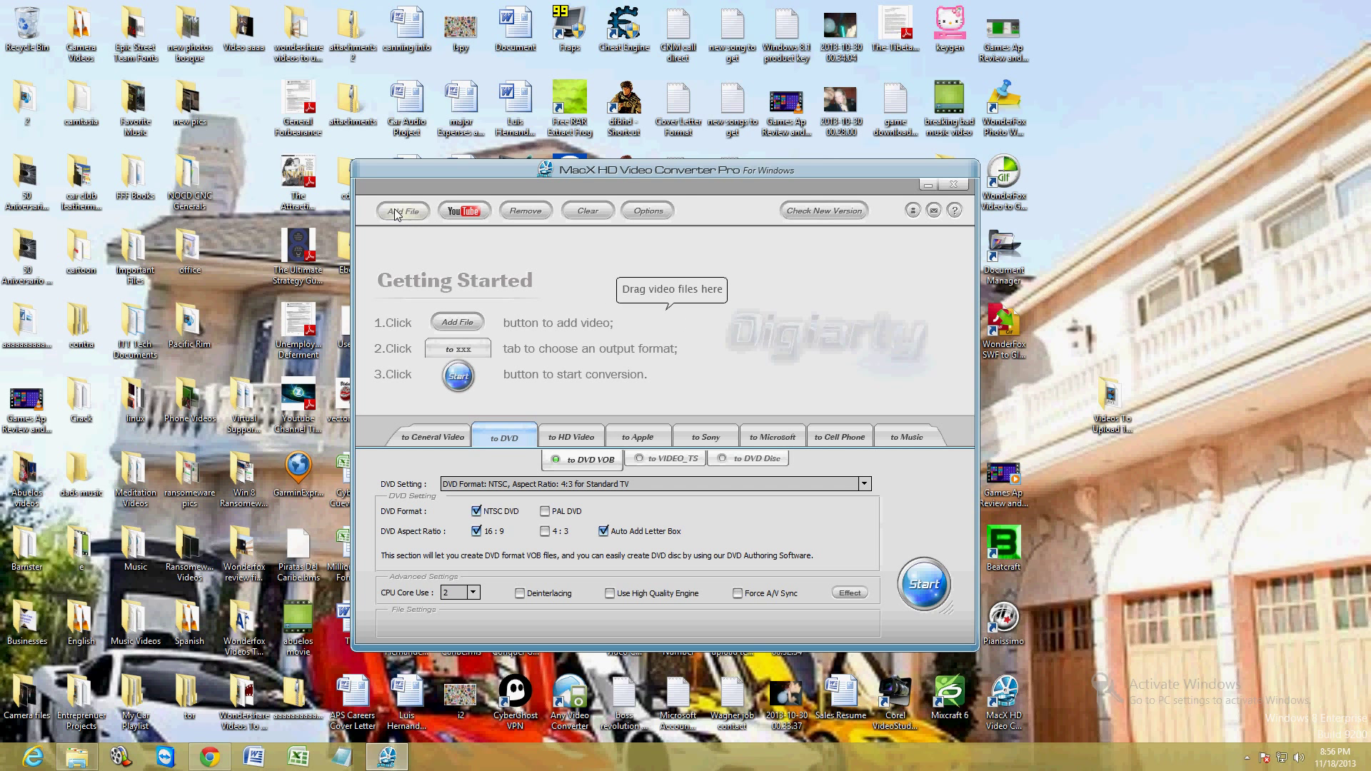
pyautogui.moveTo(518, 171); pyautogui.dragTo(396, 170)
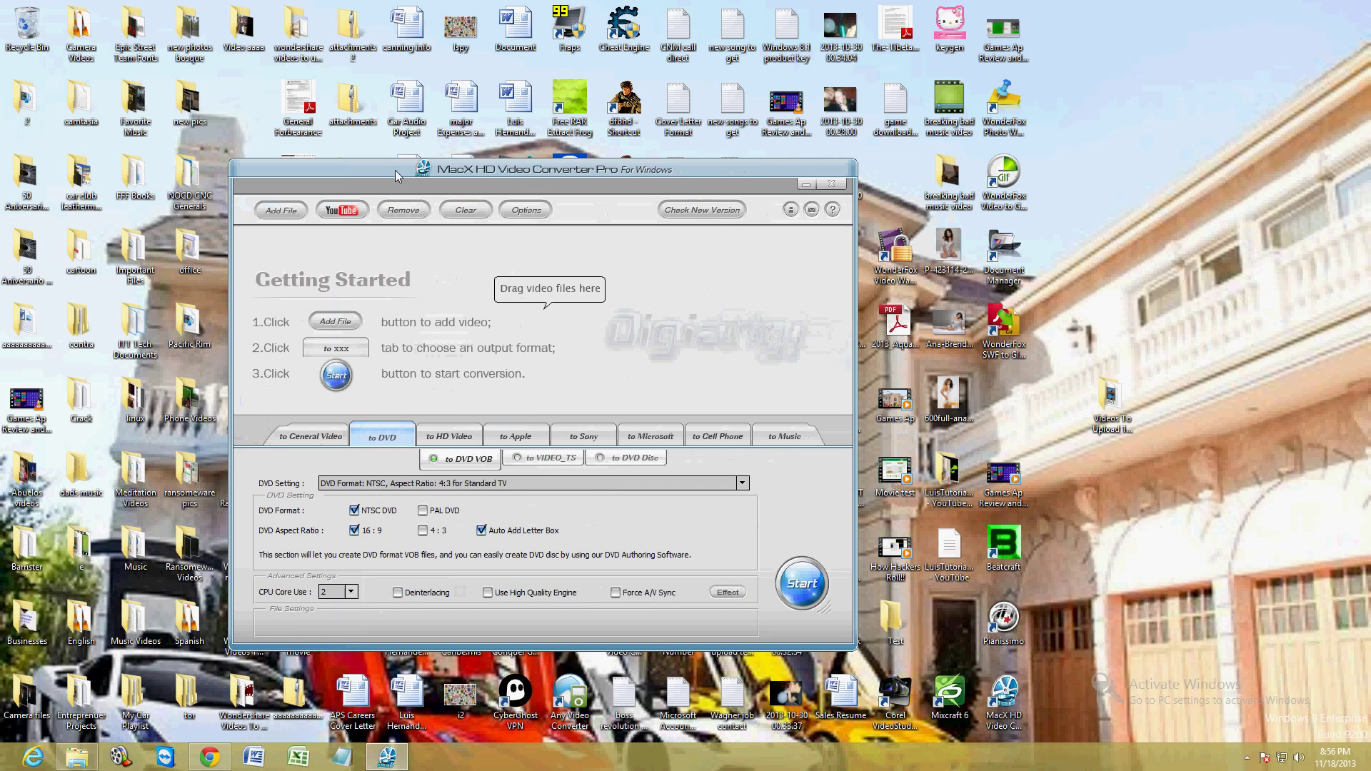
# - Open the online video download prompt, focus its URL field, then cancel it
pyautogui.click(346, 213)
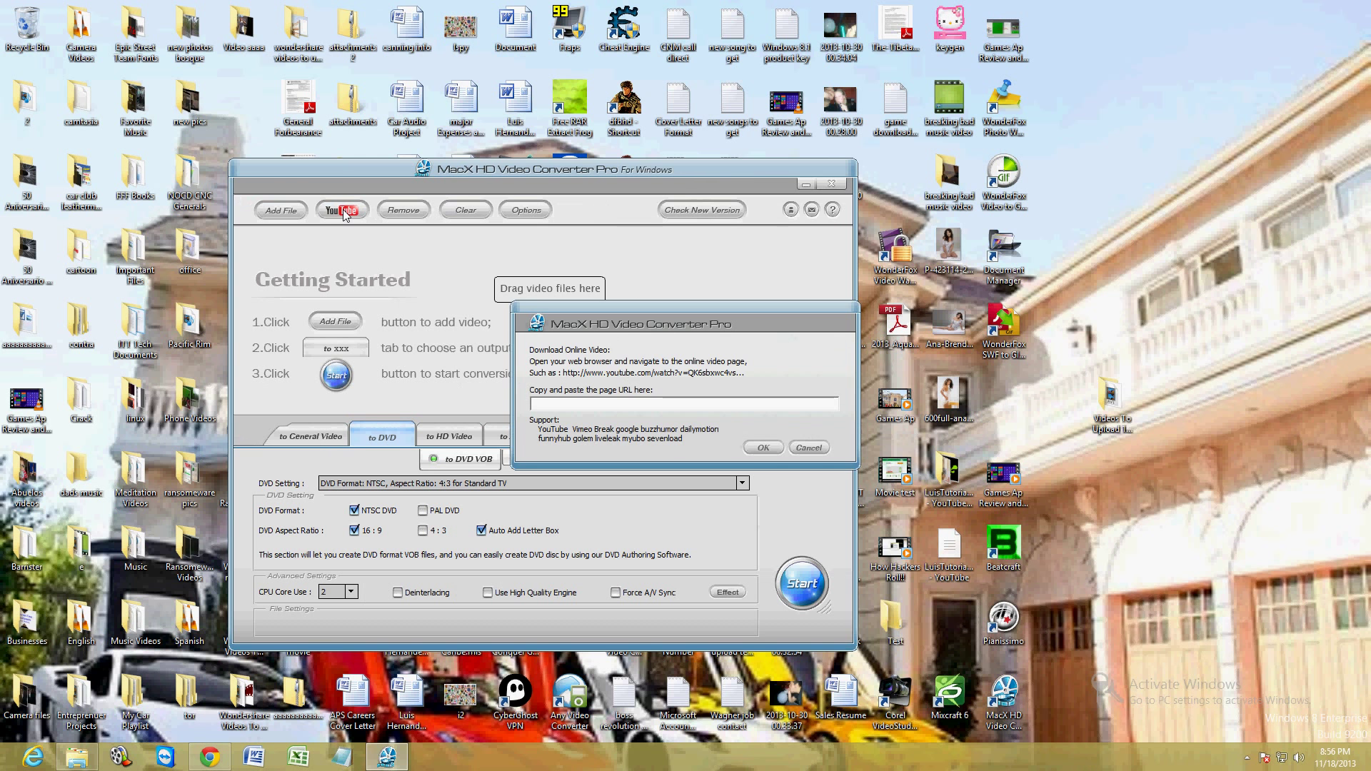
pyautogui.click(639, 406)
pyautogui.click(812, 448)
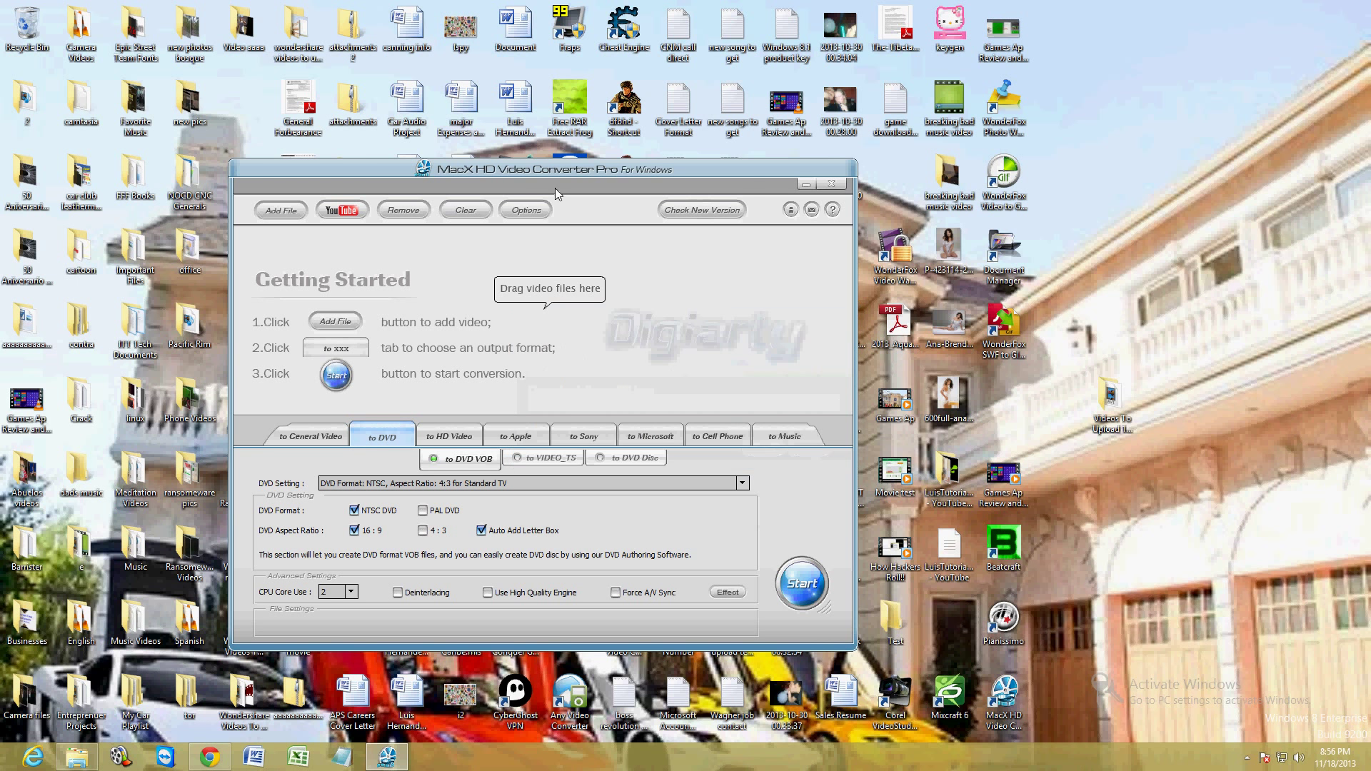
pyautogui.moveTo(526, 170); pyautogui.dragTo(633, 168)
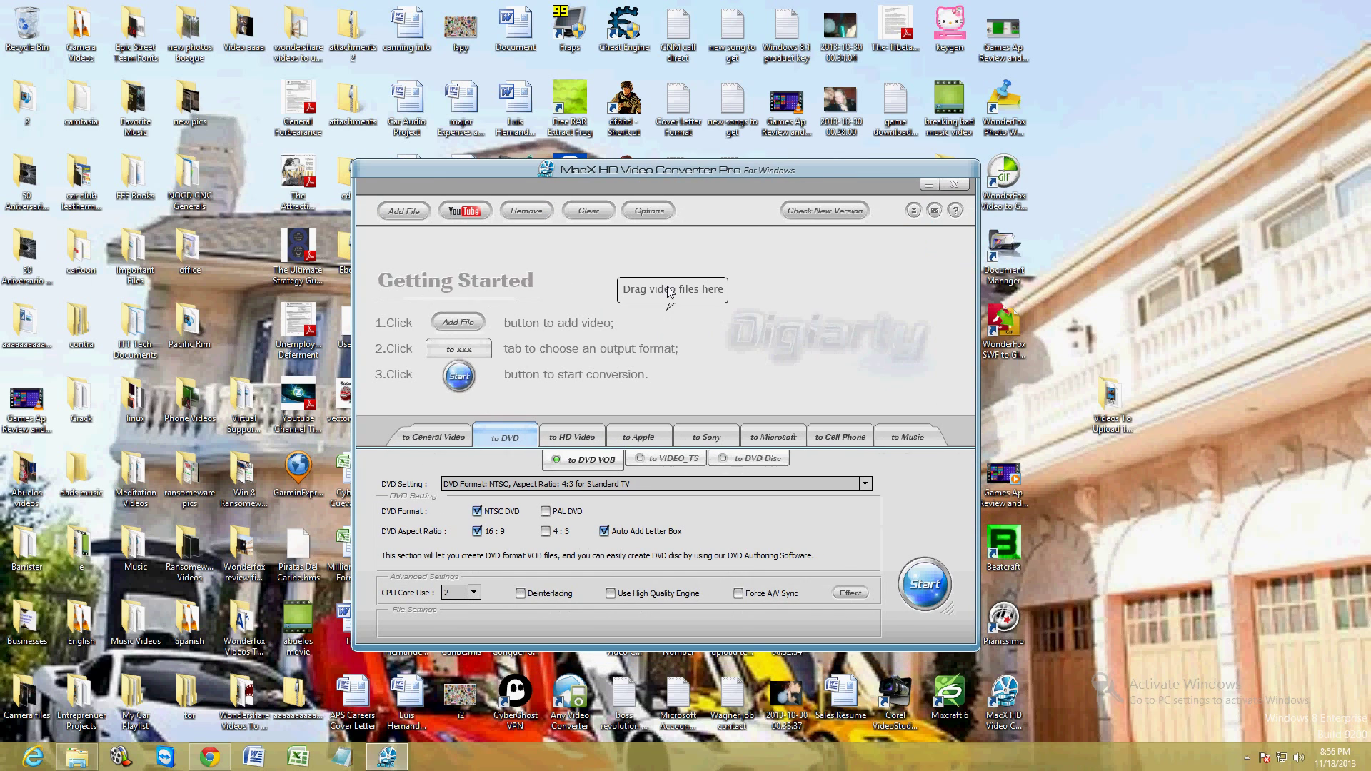
# - Drag the Games Ap.avi clip from the desktop into the converter
pyautogui.moveTo(825, 185); pyautogui.dragTo(697, 160)
pyautogui.moveTo(907, 396); pyautogui.dragTo(651, 312)
pyautogui.moveTo(489, 157); pyautogui.dragTo(651, 180)
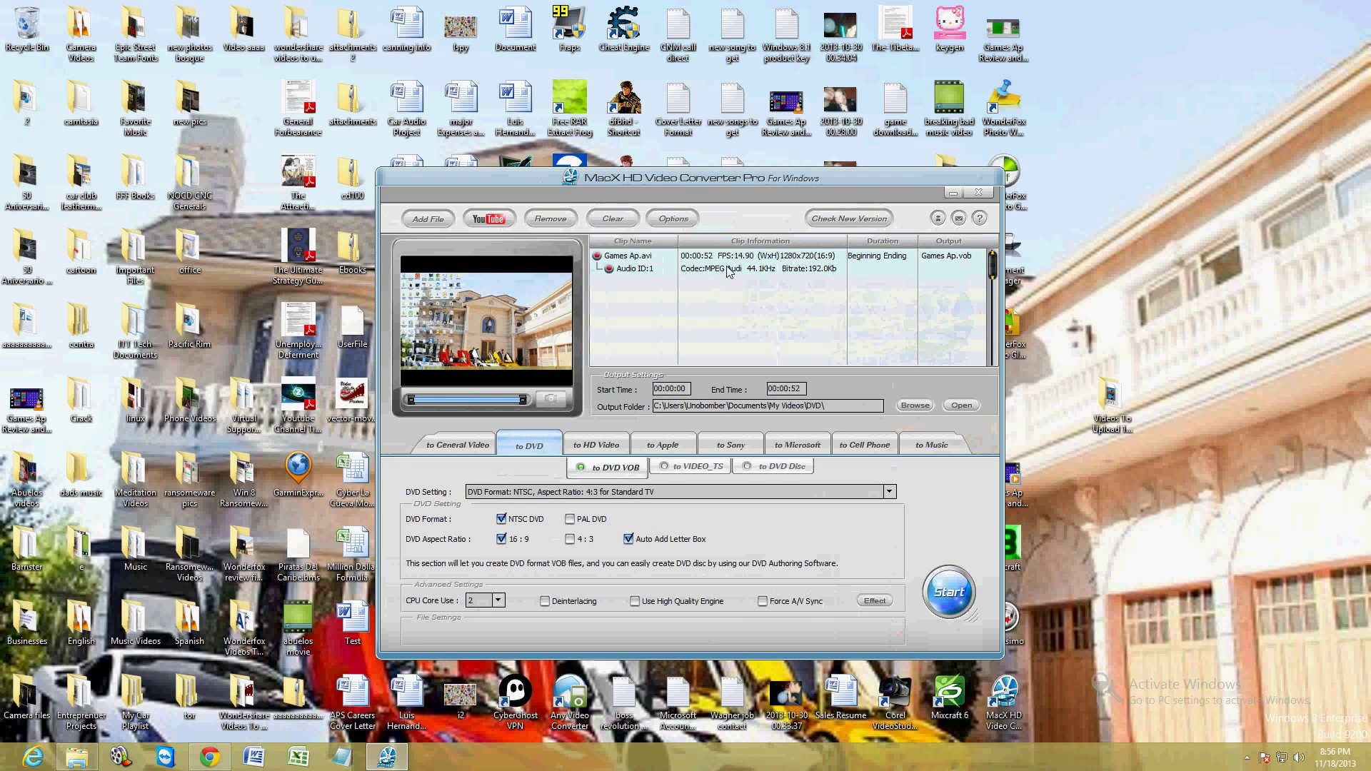
# - Preview the General Video formats: MP4, AVC, MPEG, WMV, MOV and Youtube
pyautogui.click(462, 446)
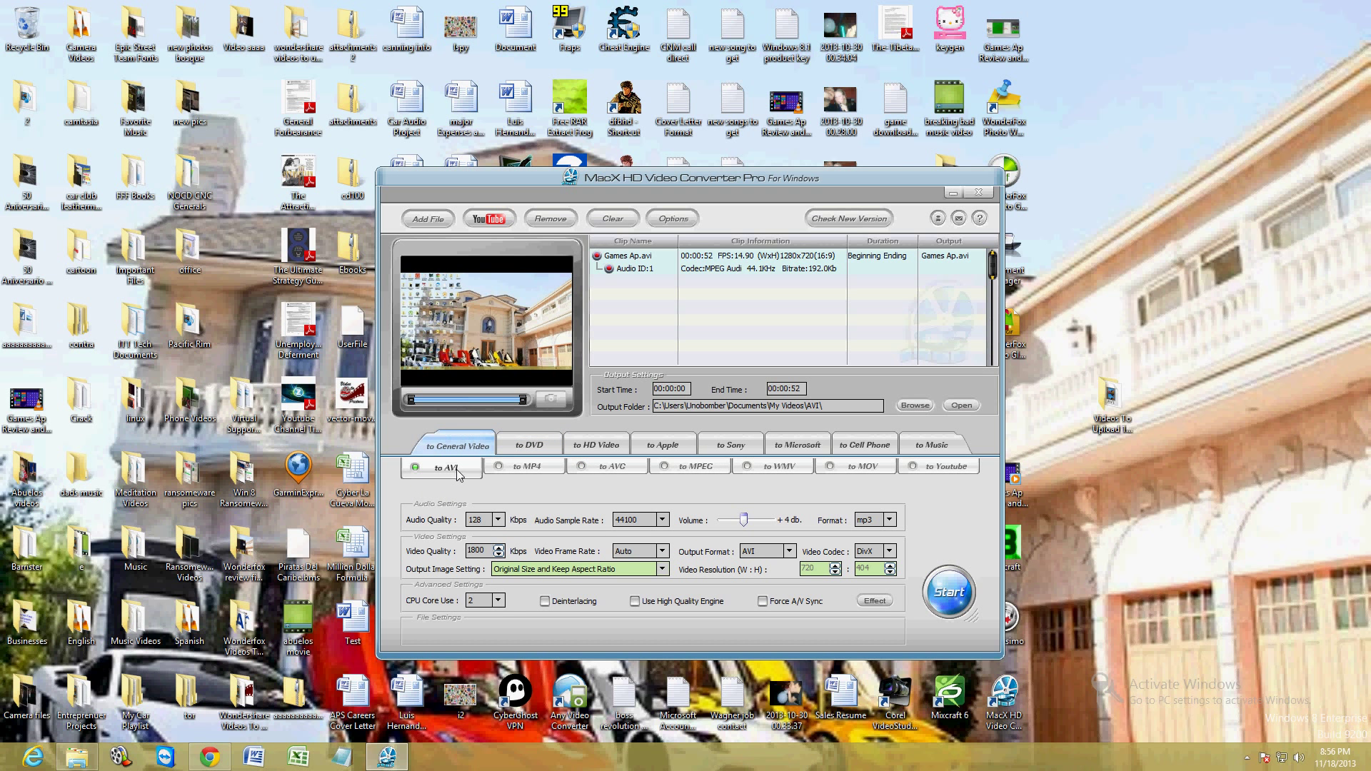
pyautogui.click(538, 470)
pyautogui.click(620, 473)
pyautogui.click(707, 472)
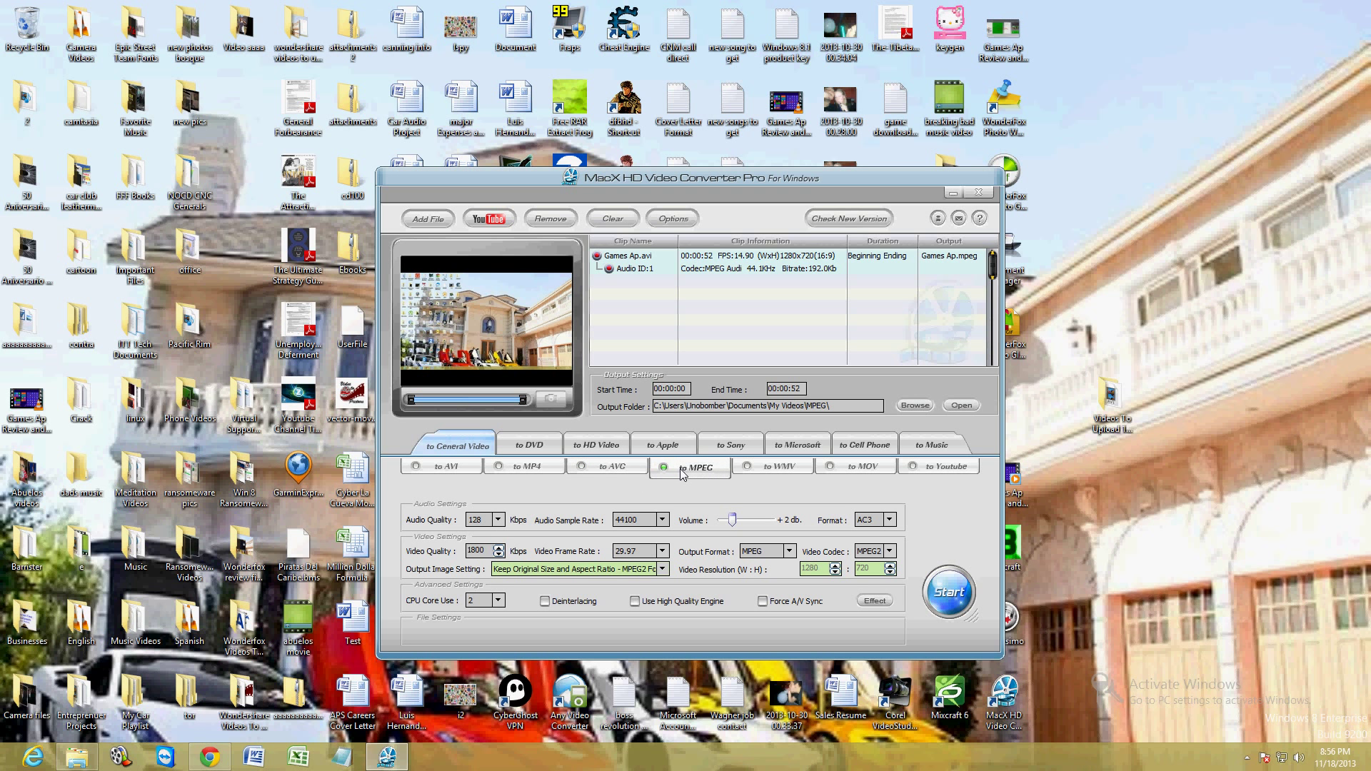
pyautogui.click(775, 469)
pyautogui.click(854, 472)
pyautogui.click(925, 475)
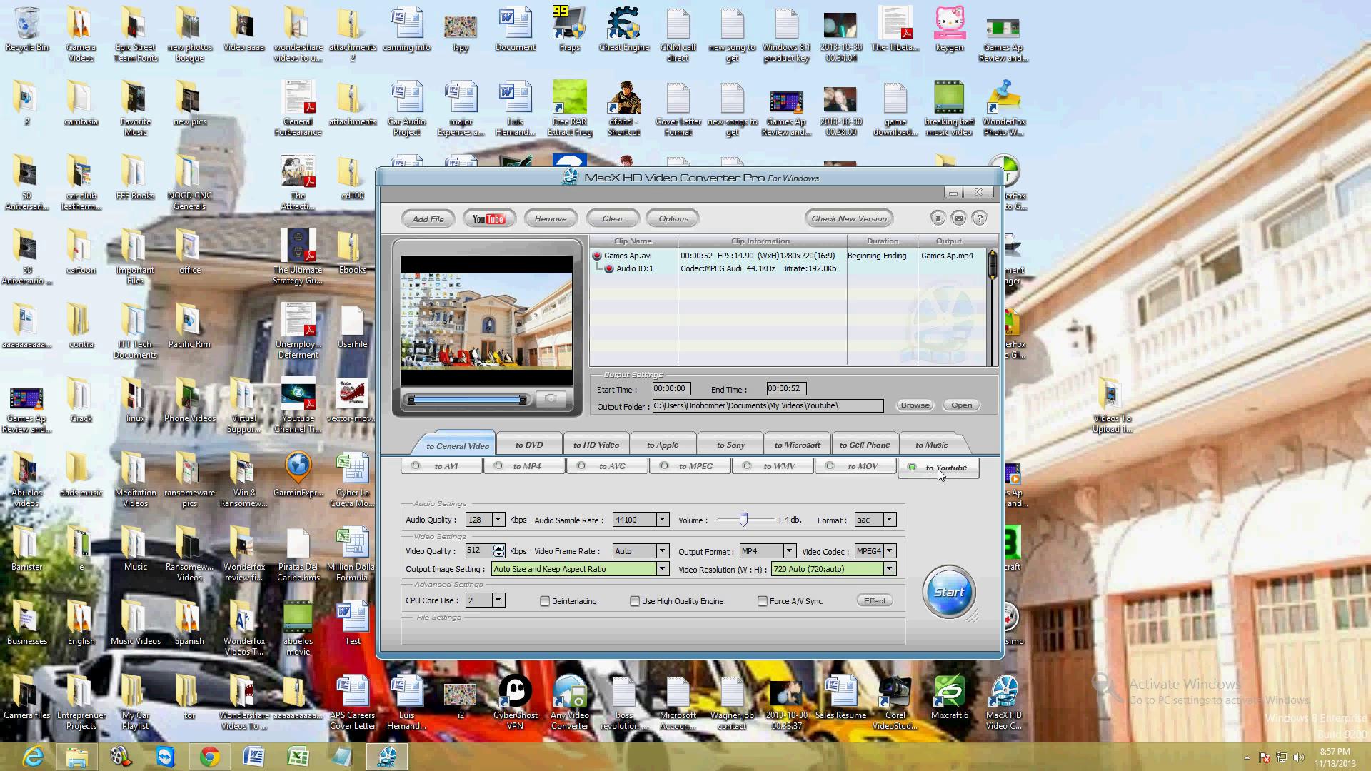
# - Toggle DVD output between DVD VOB and VIDEO_TS, then view the HD Video and Apple formats
pyautogui.click(530, 446)
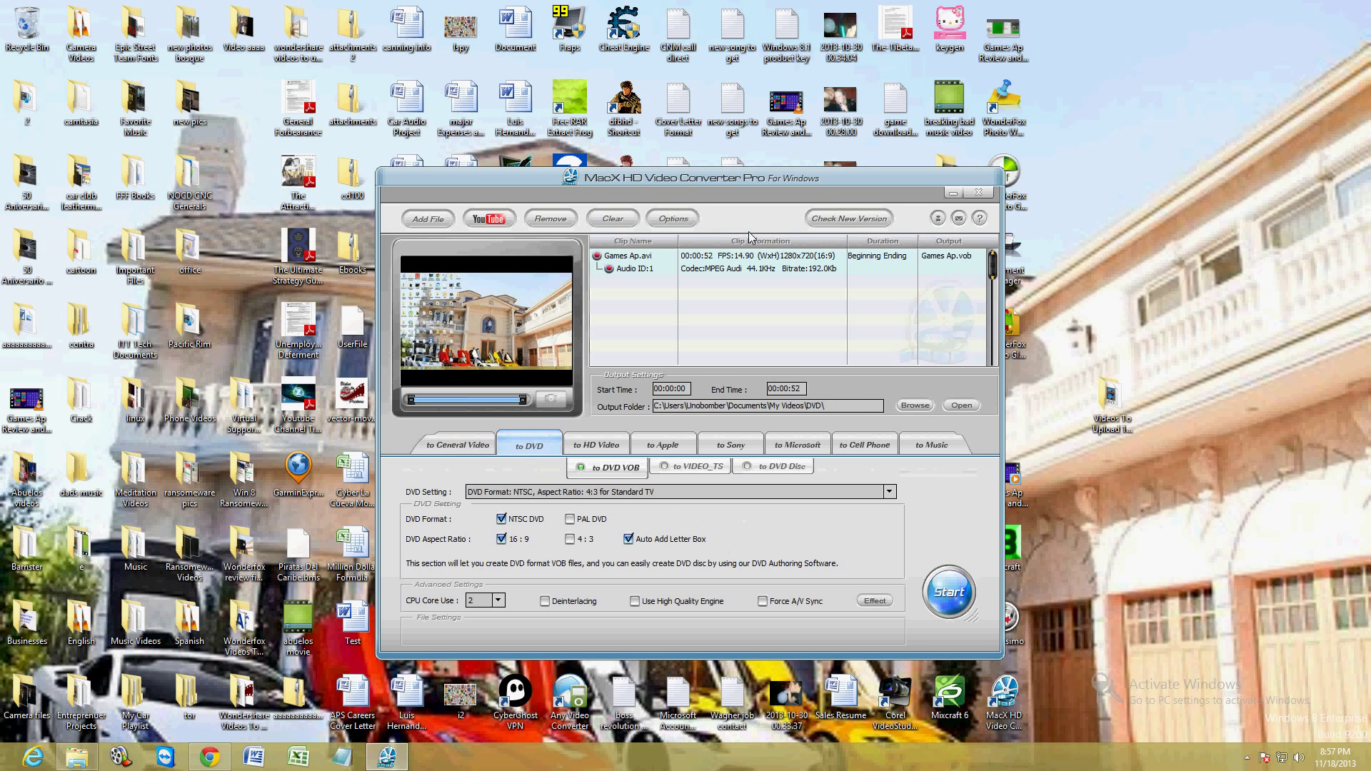
pyautogui.moveTo(645, 177); pyautogui.dragTo(644, 177)
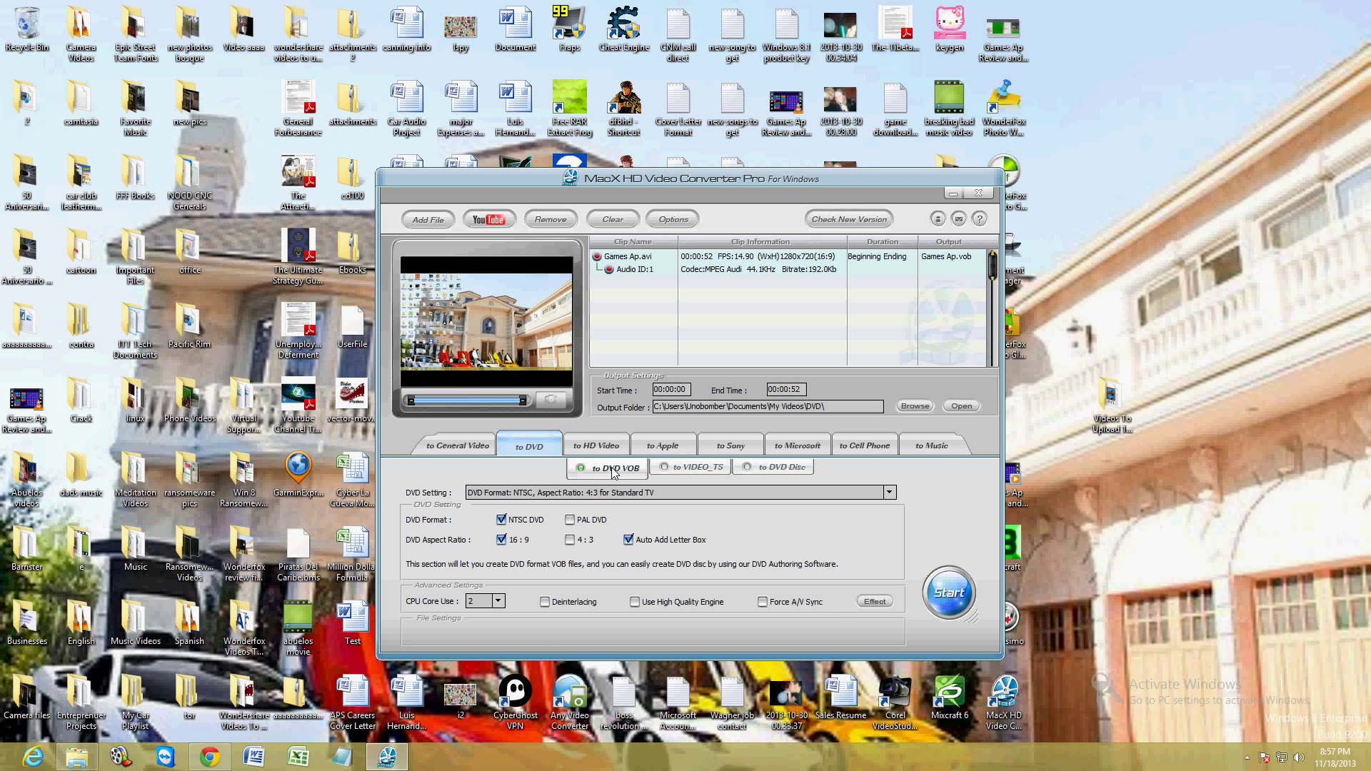
pyautogui.click(691, 469)
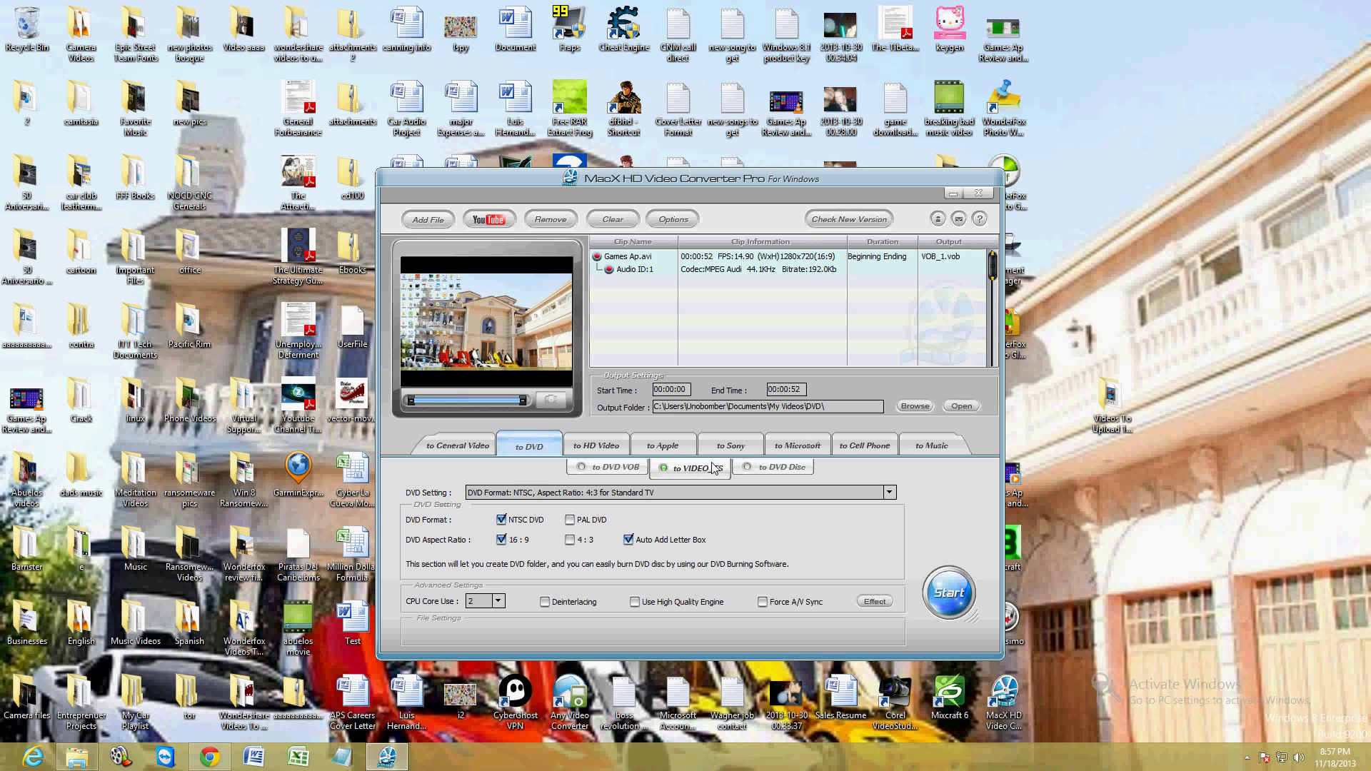
pyautogui.click(611, 468)
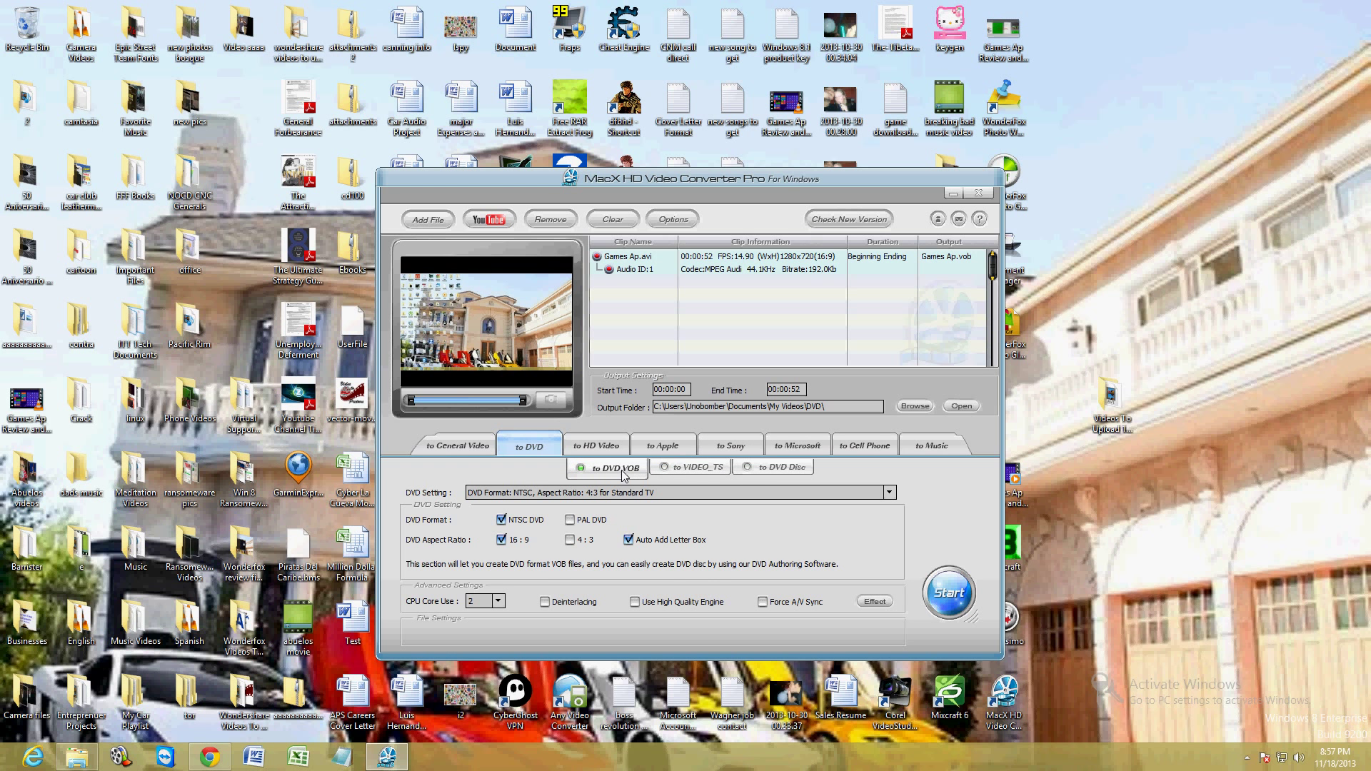
pyautogui.click(672, 469)
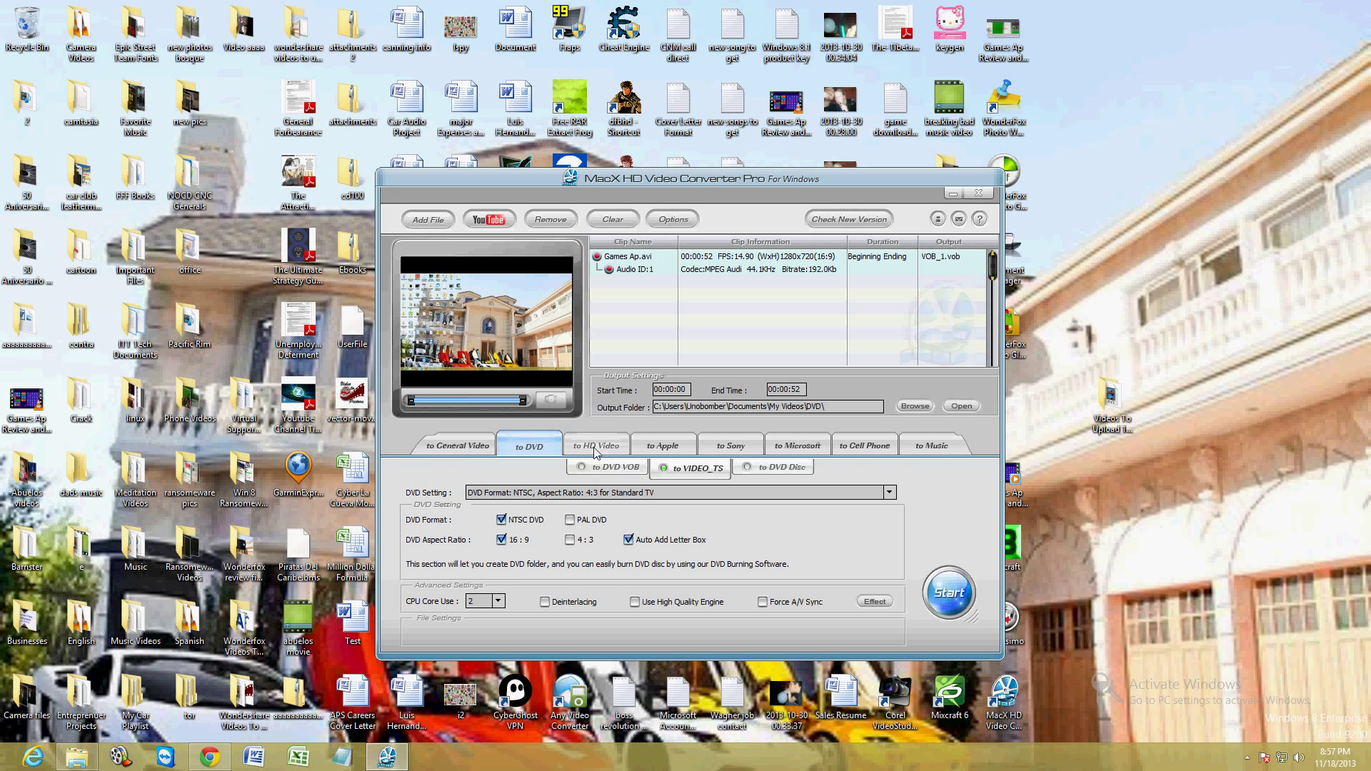
pyautogui.click(596, 447)
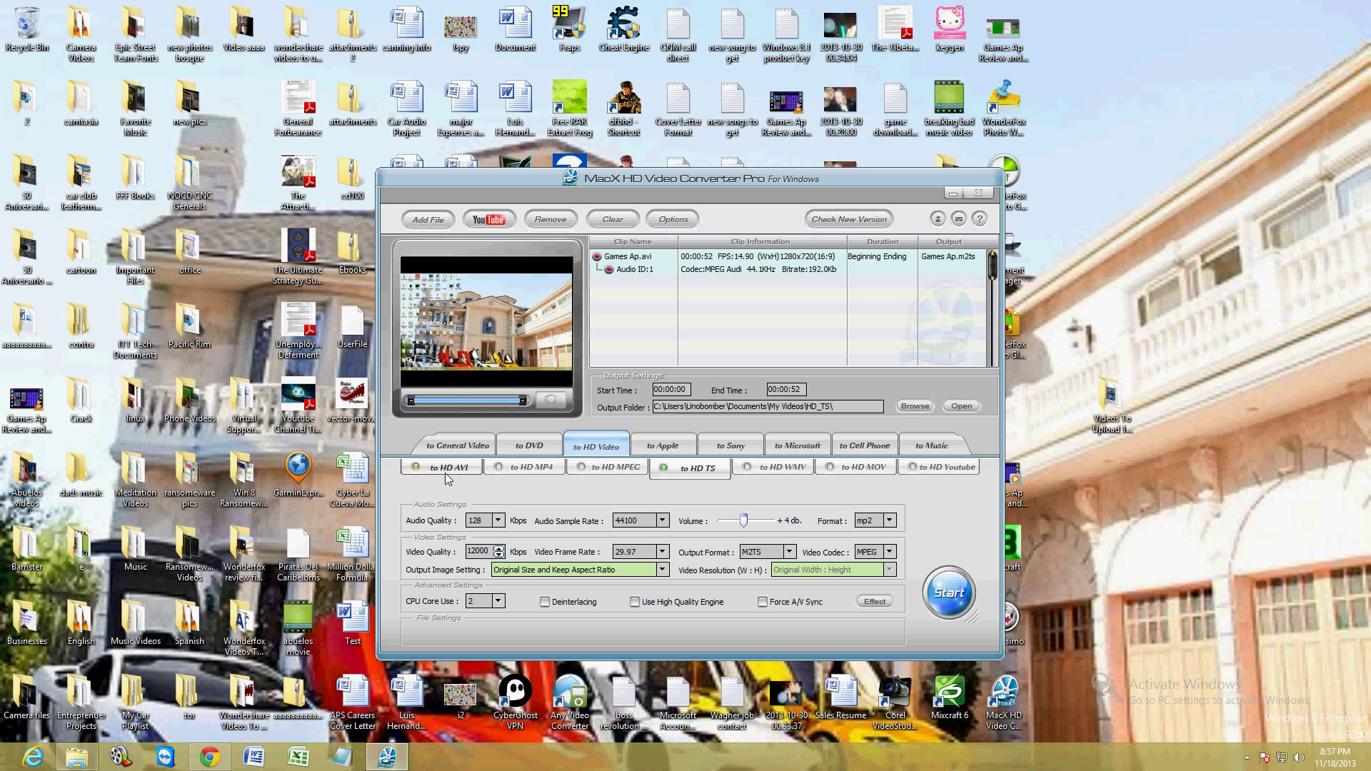
pyautogui.click(675, 446)
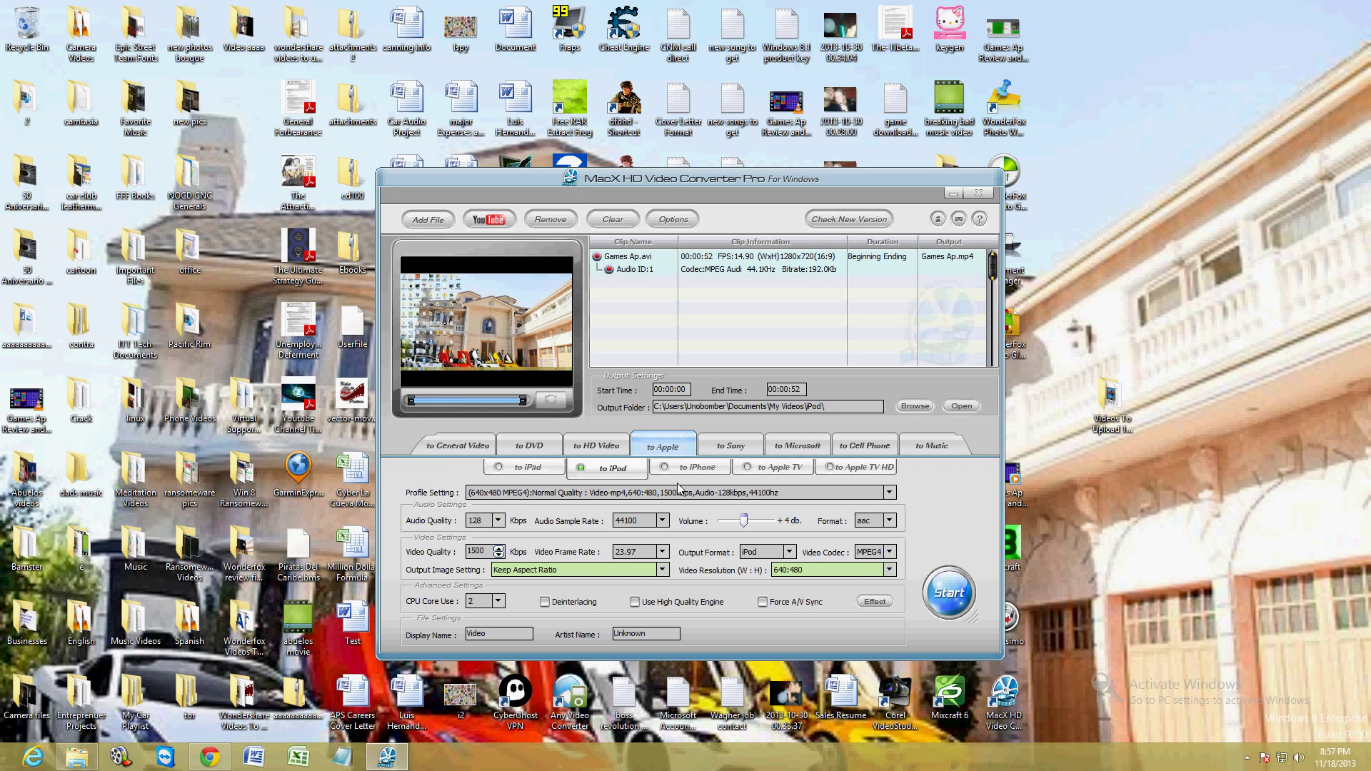
# - Preview the iPad, iPhone, Apple TV, Apple TV HD and Sony PS3 HD profiles
pyautogui.click(612, 476)
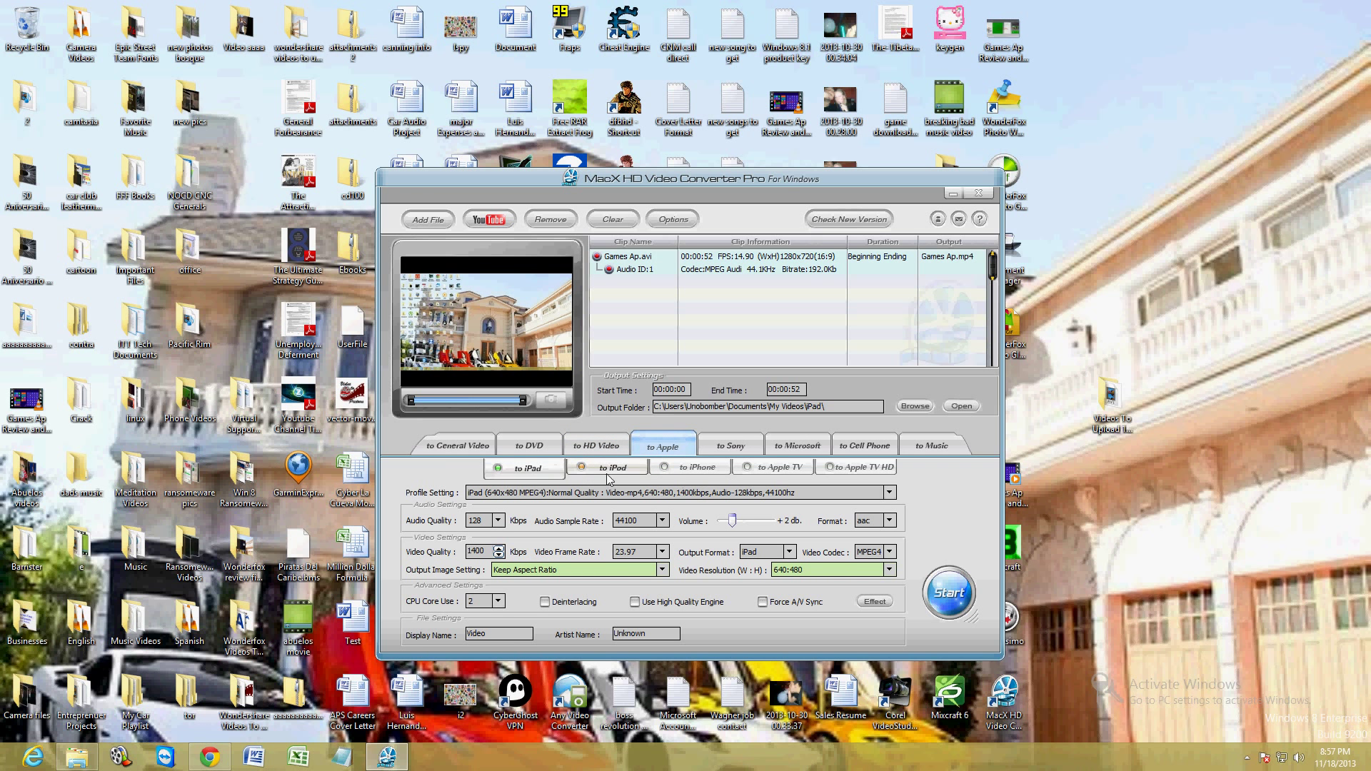
pyautogui.click(696, 468)
pyautogui.click(788, 474)
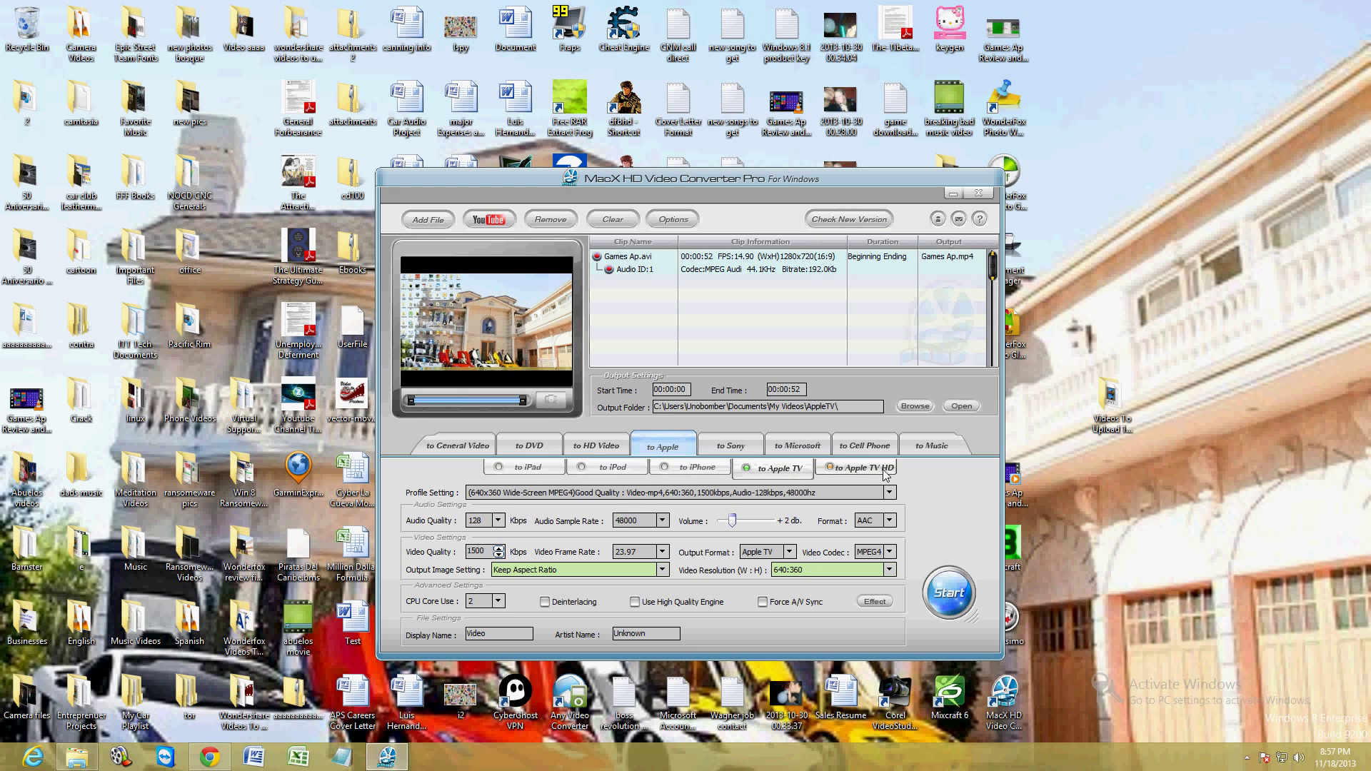
pyautogui.click(886, 473)
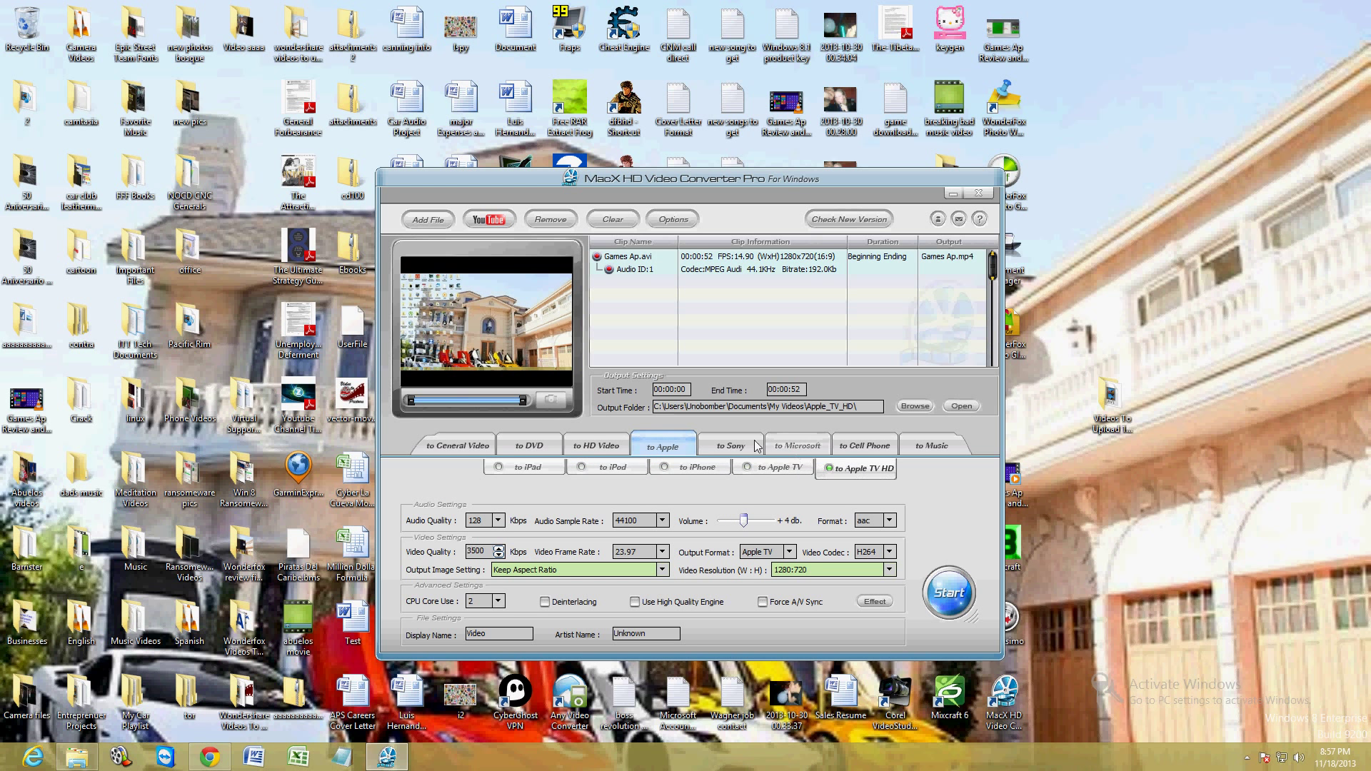
pyautogui.click(730, 445)
pyautogui.click(738, 467)
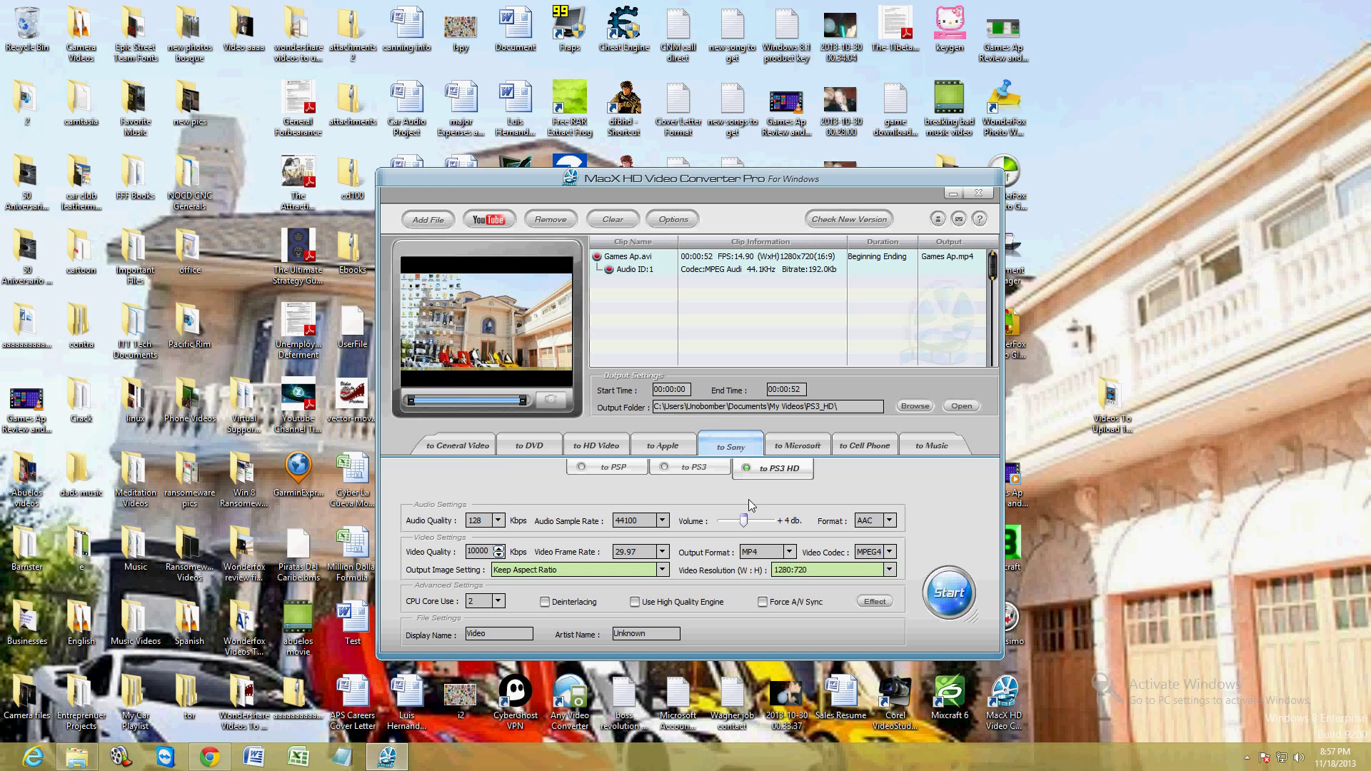
# - Preview Microsoft Surface and BlackBerry, general phone, PDA and ZEN profiles, then switch to MP3 music output
pyautogui.click(800, 447)
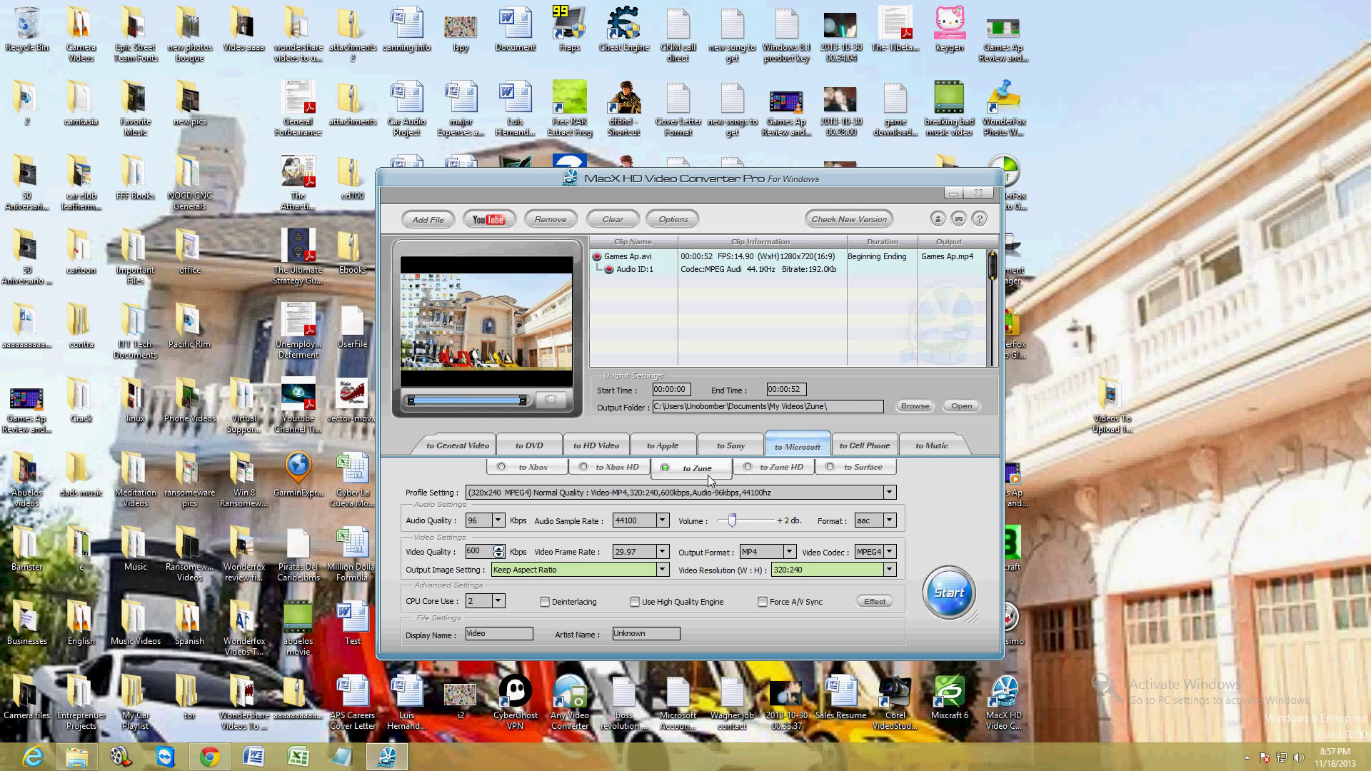
pyautogui.click(863, 468)
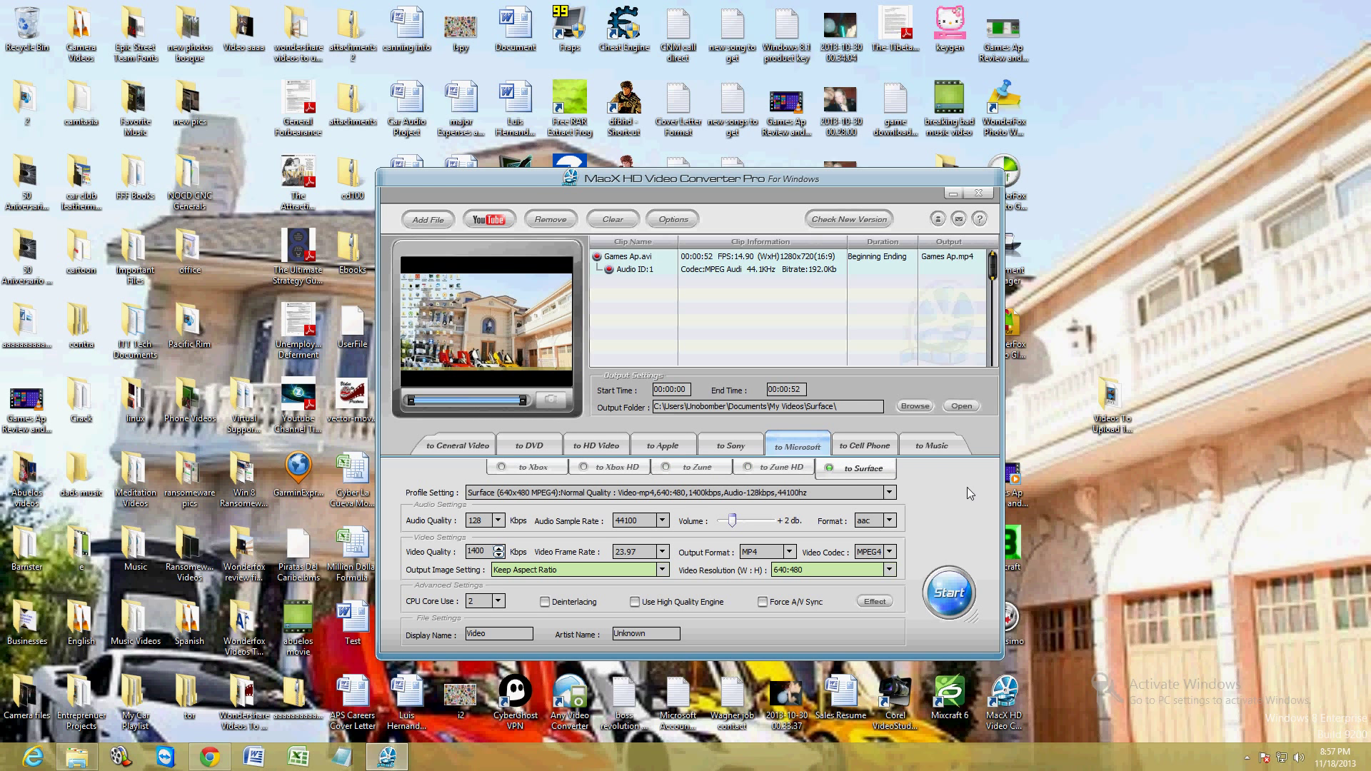
pyautogui.click(872, 450)
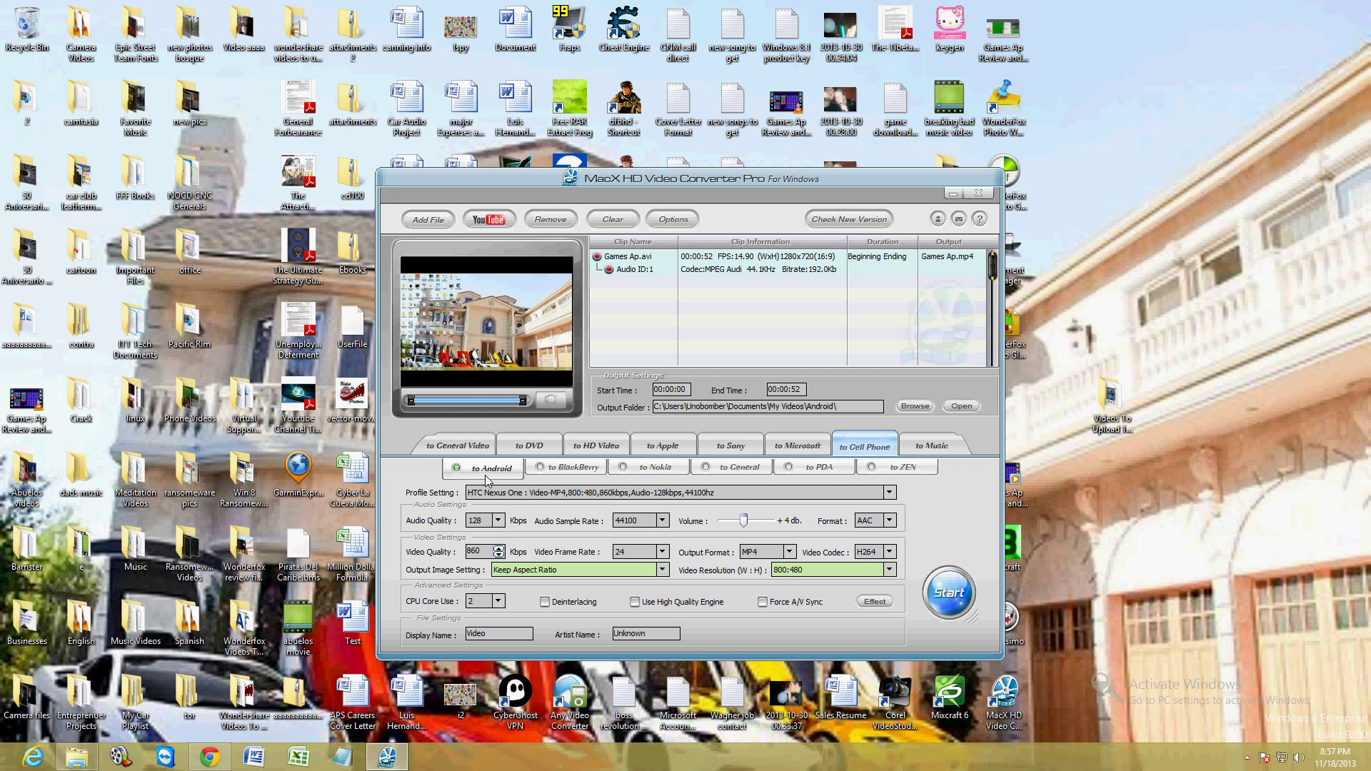
pyautogui.click(537, 471)
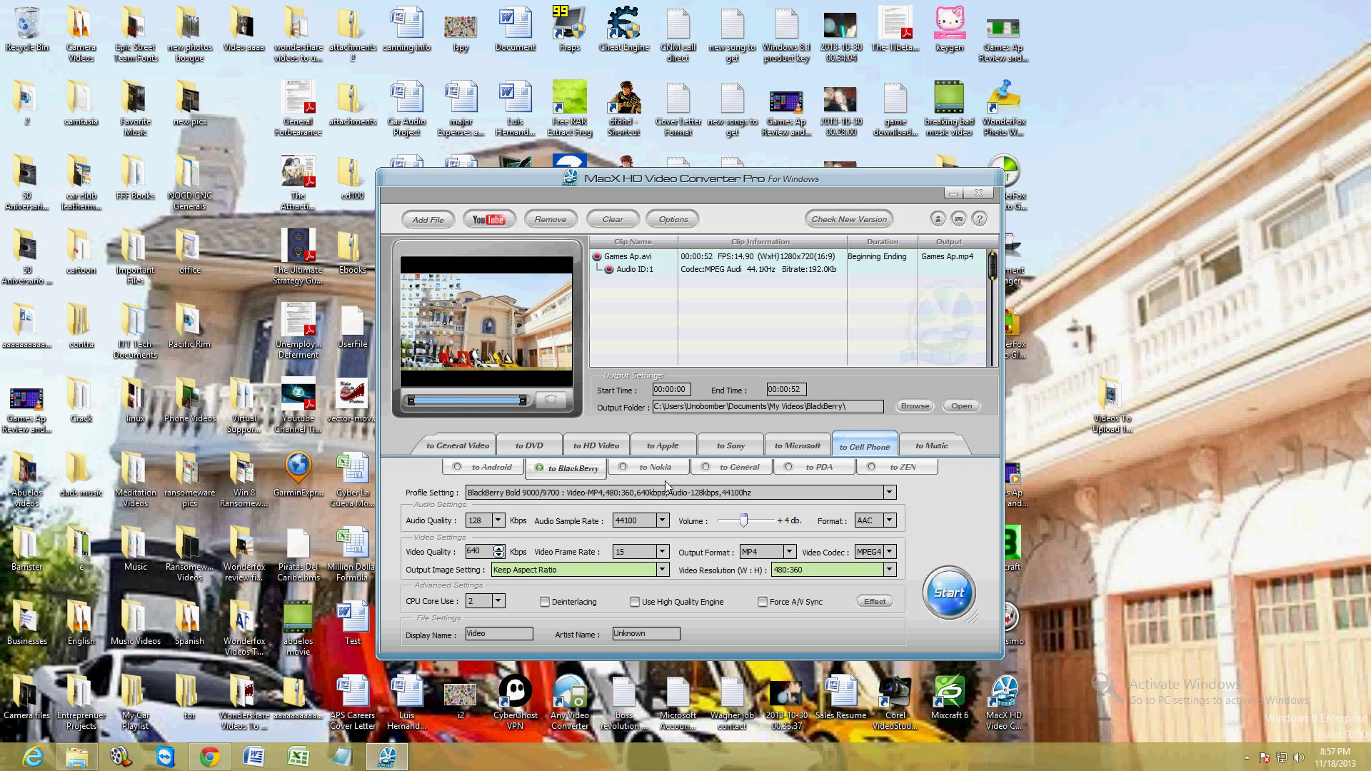
pyautogui.click(738, 470)
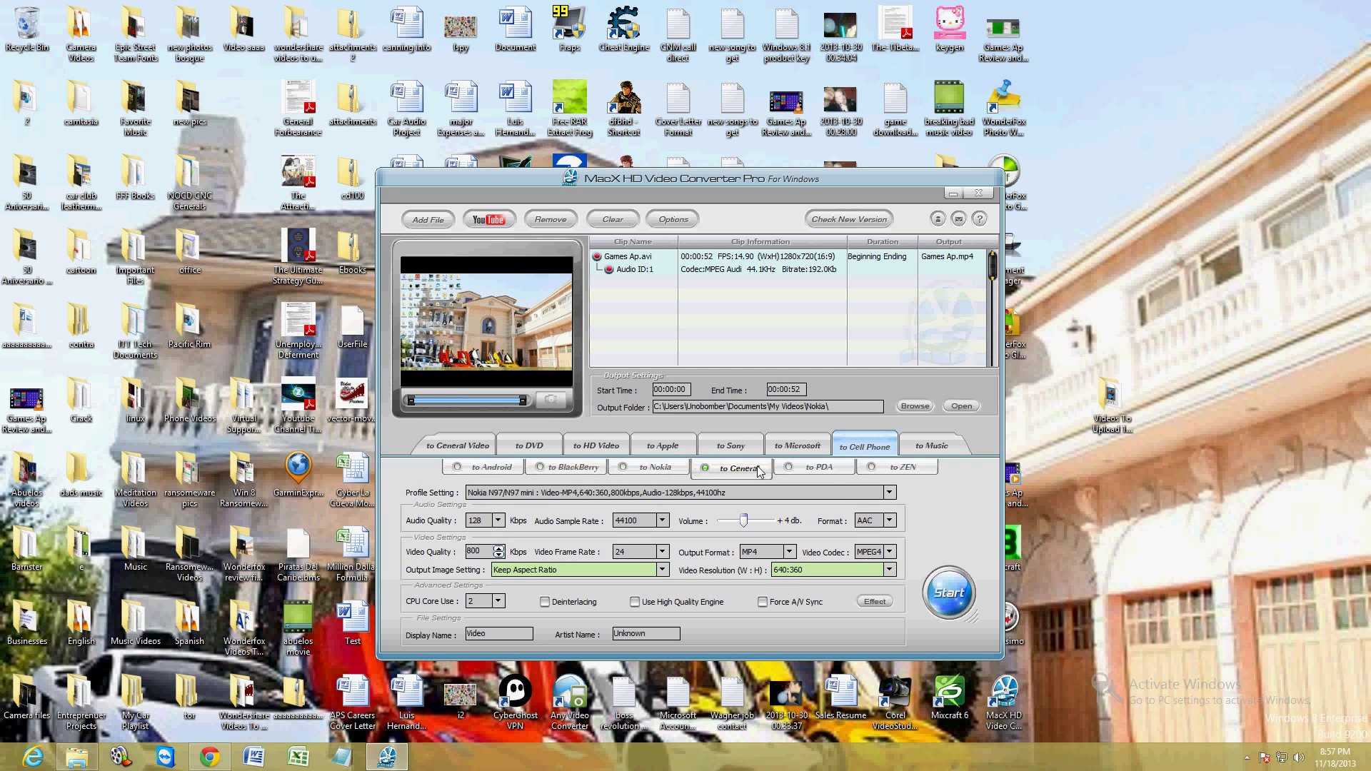
pyautogui.click(818, 469)
pyautogui.click(920, 473)
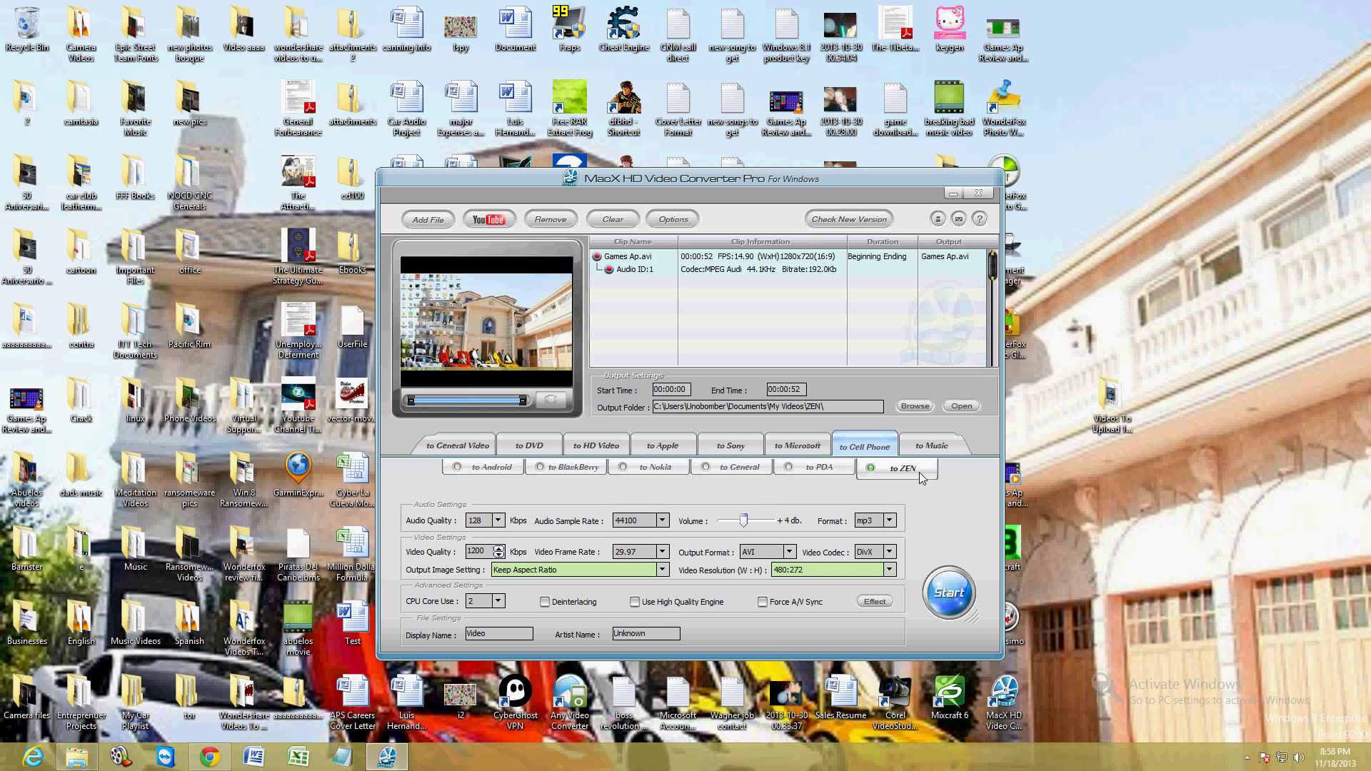
pyautogui.click(931, 448)
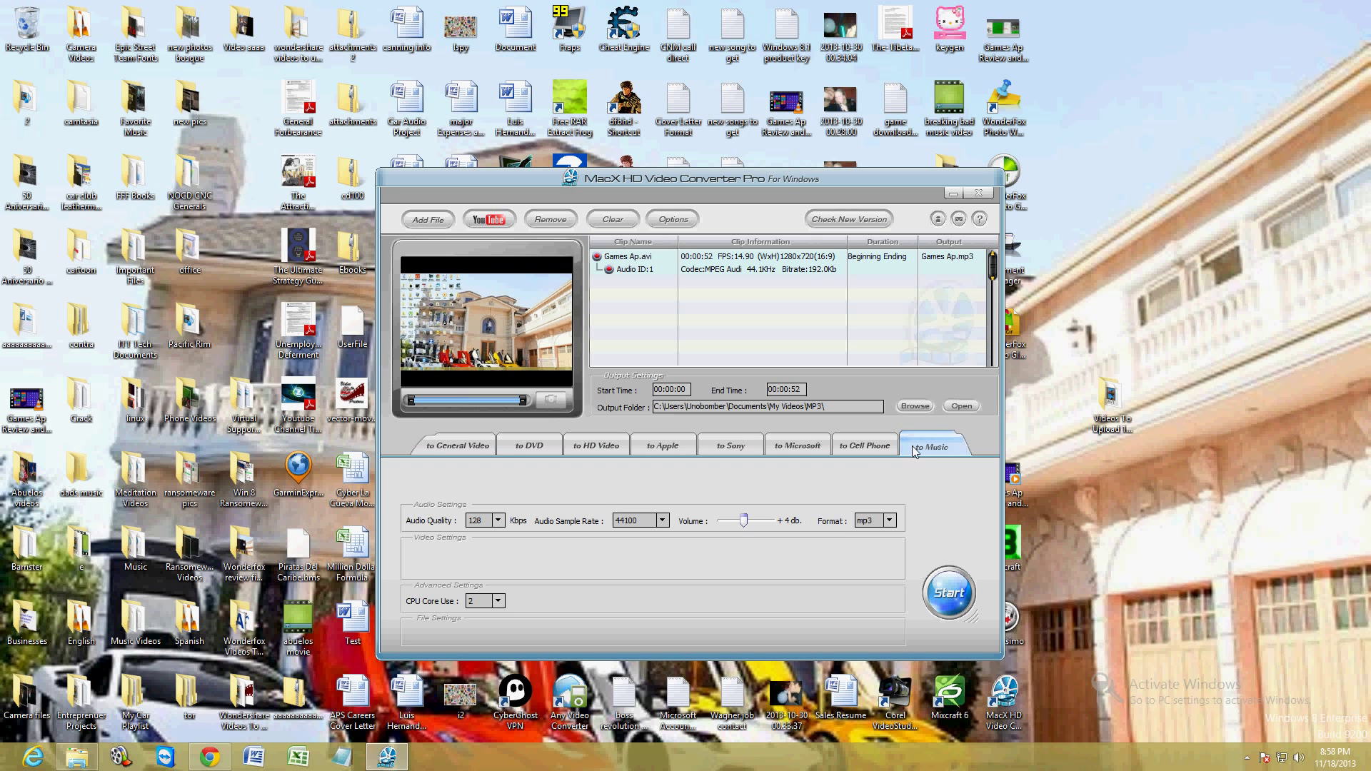
# - Check the MP3 format options, switch output to DVD VOB (Games Ap.vob), and start converting
pyautogui.click(866, 525)
pyautogui.click(544, 447)
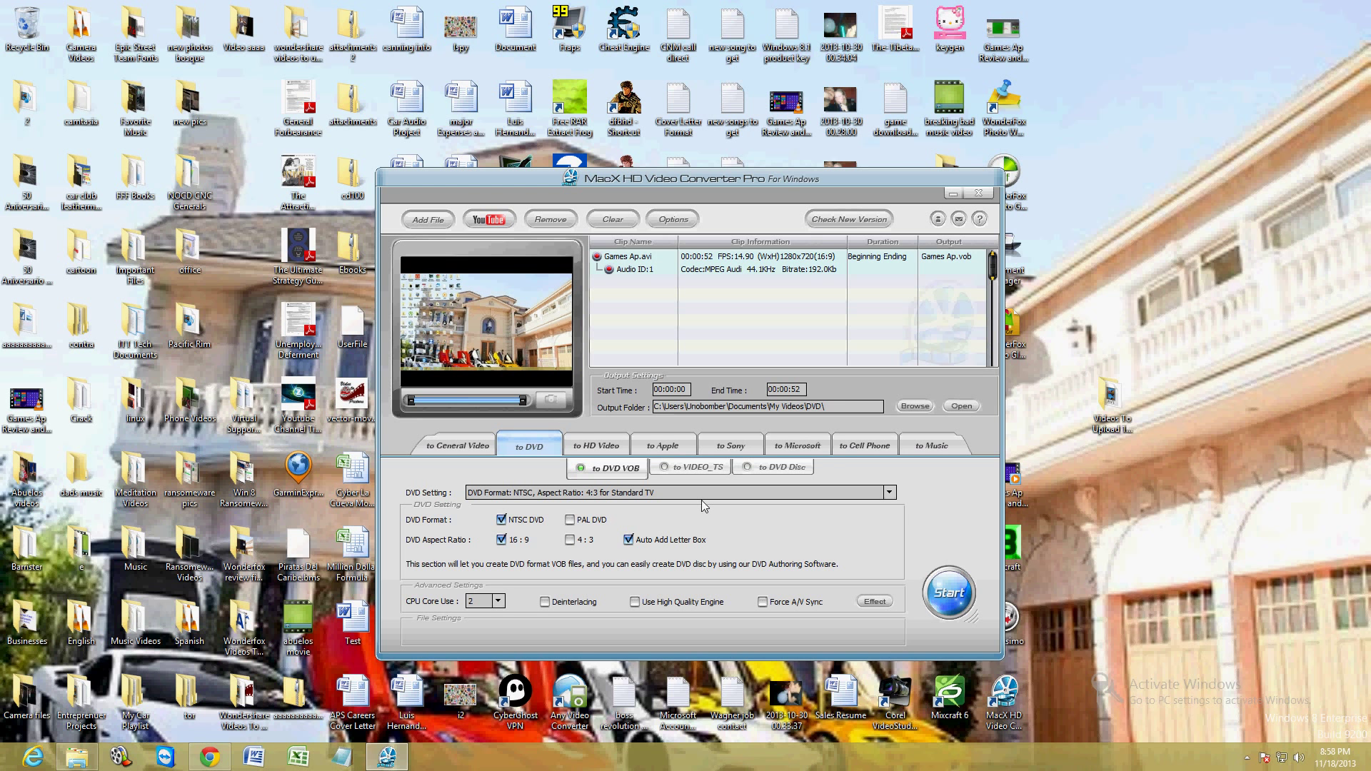
pyautogui.moveTo(791, 183); pyautogui.dragTo(770, 184)
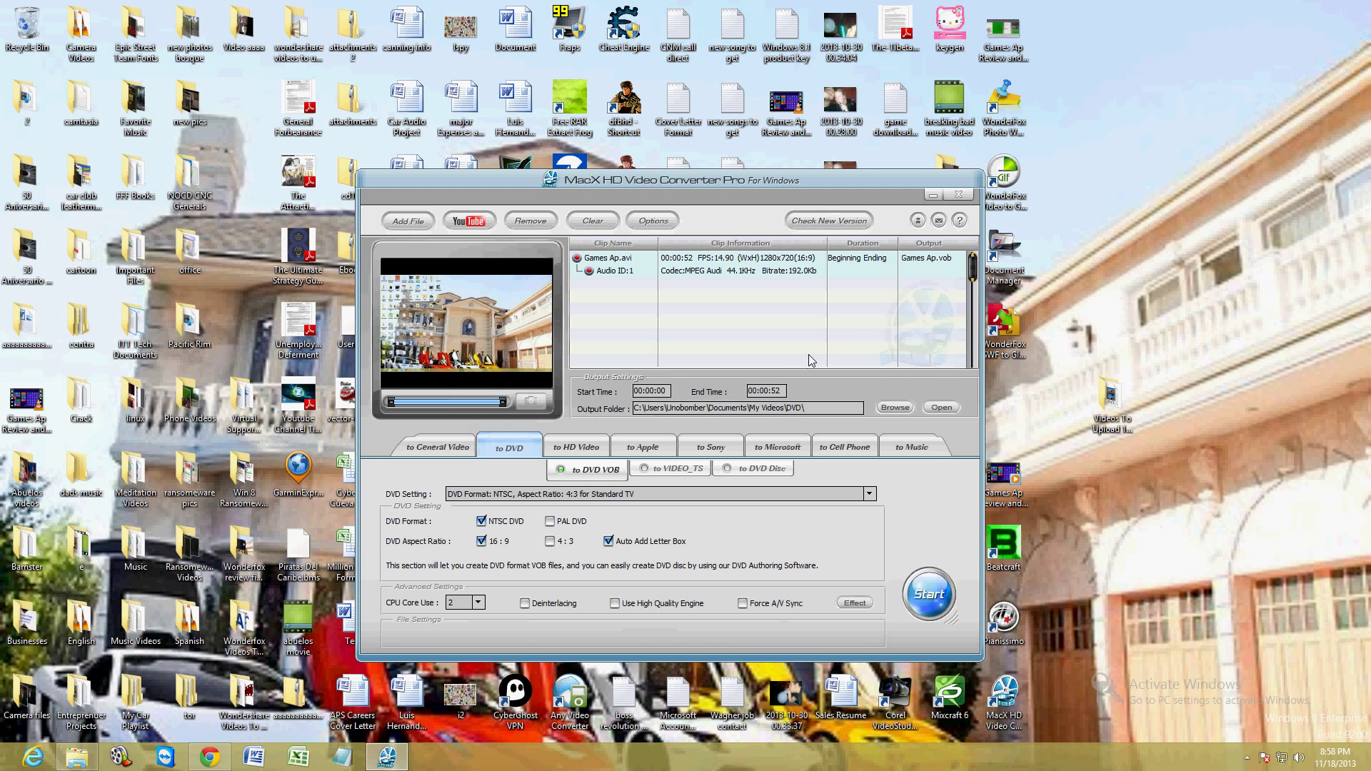
pyautogui.click(936, 604)
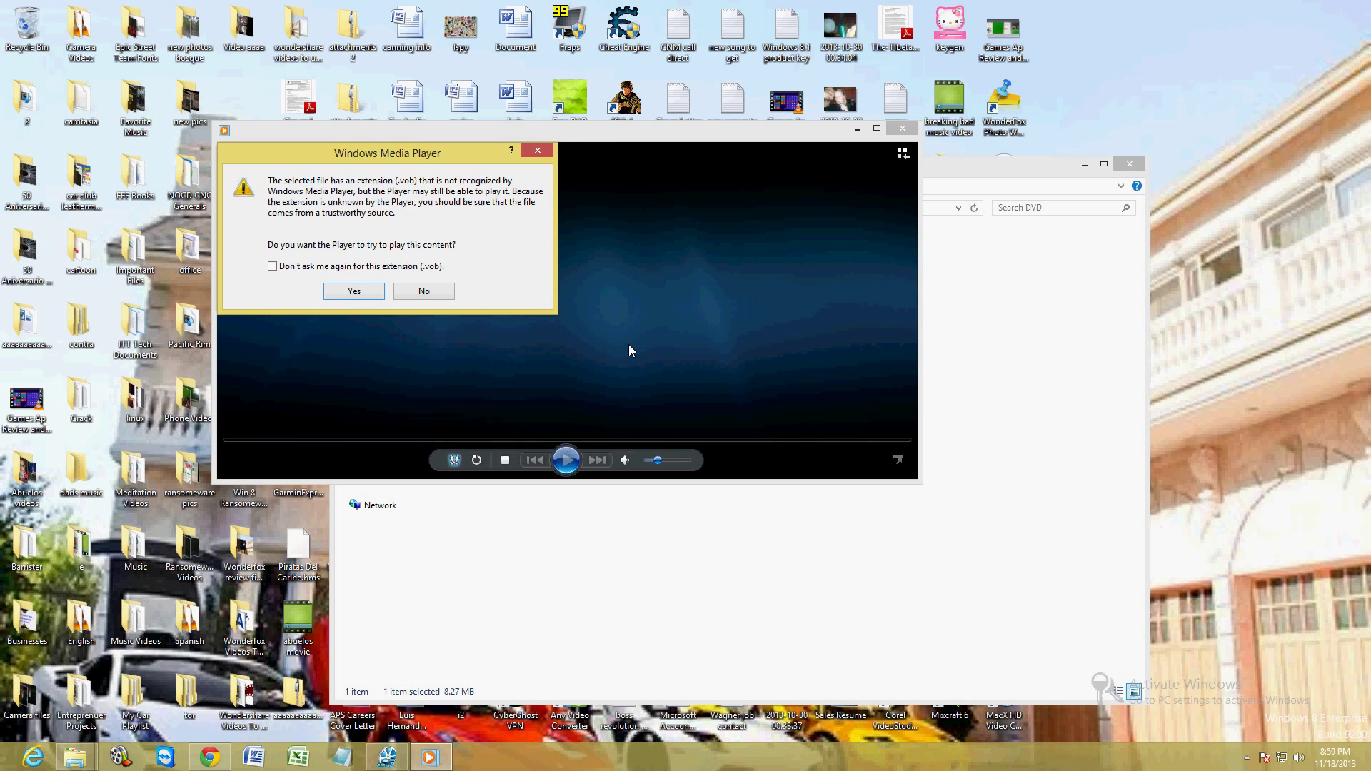
# - Answer Yes so Windows Media Player opens Games Ap.vob despite the extension warning
pyautogui.click(354, 291)
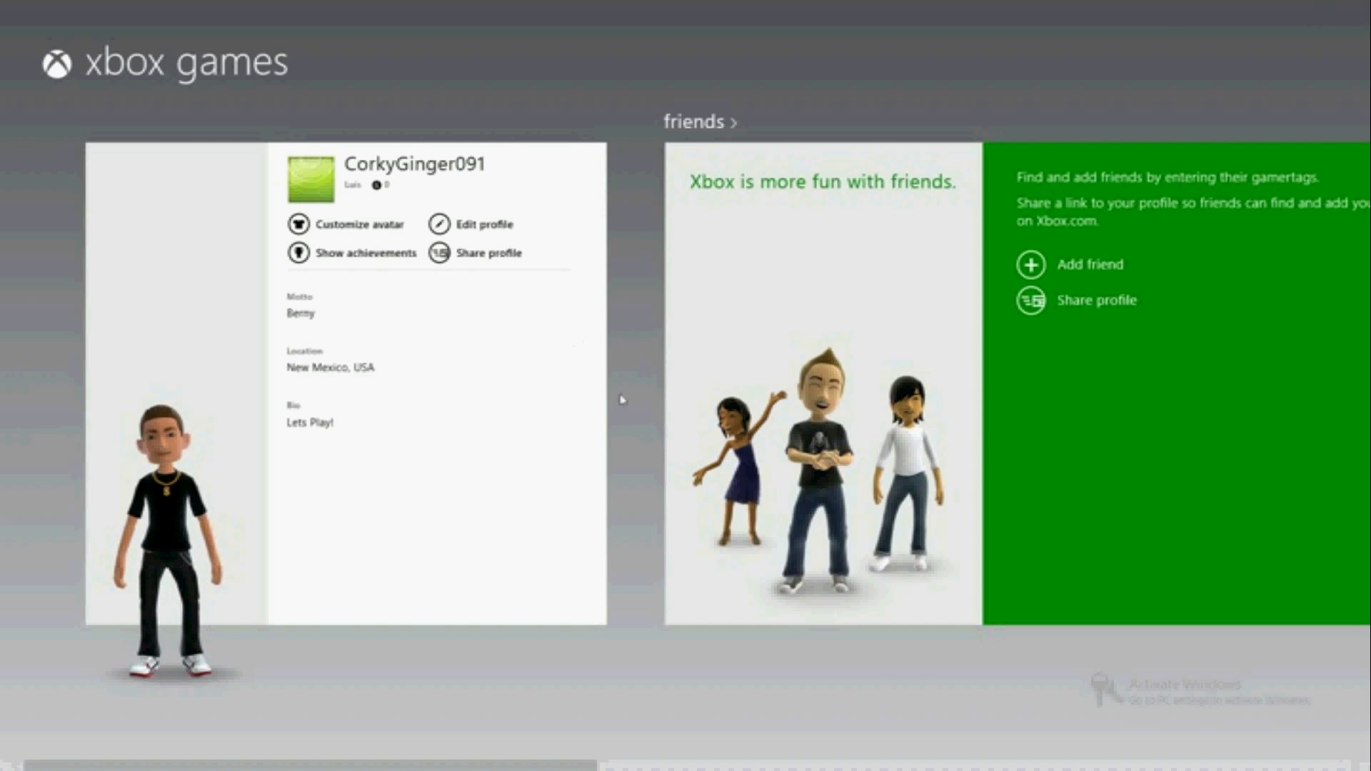
# - Exit full screen and move the Windows Media Player window over the DVD folder
pyautogui.moveTo(987, 485)
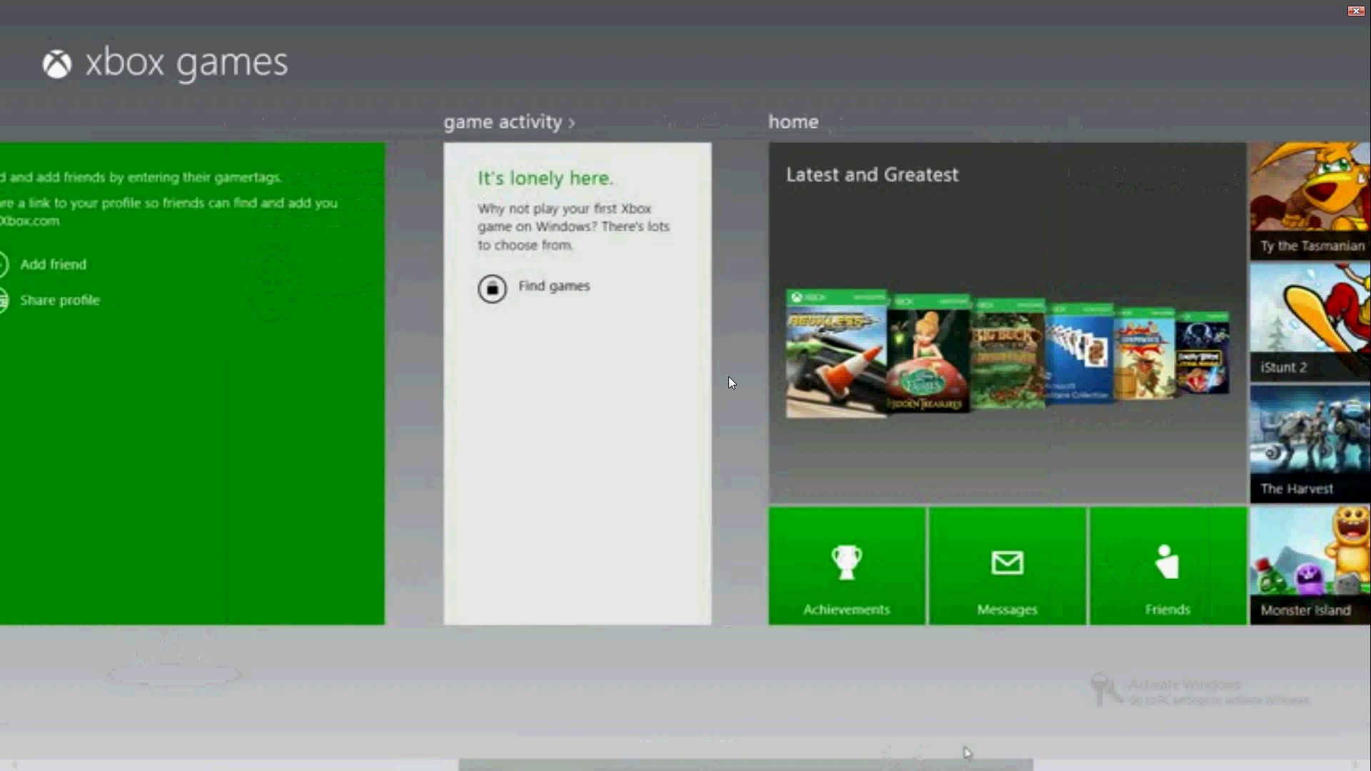
pyautogui.doubleClick(729, 376)
pyautogui.moveTo(556, 139); pyautogui.dragTo(777, 293)
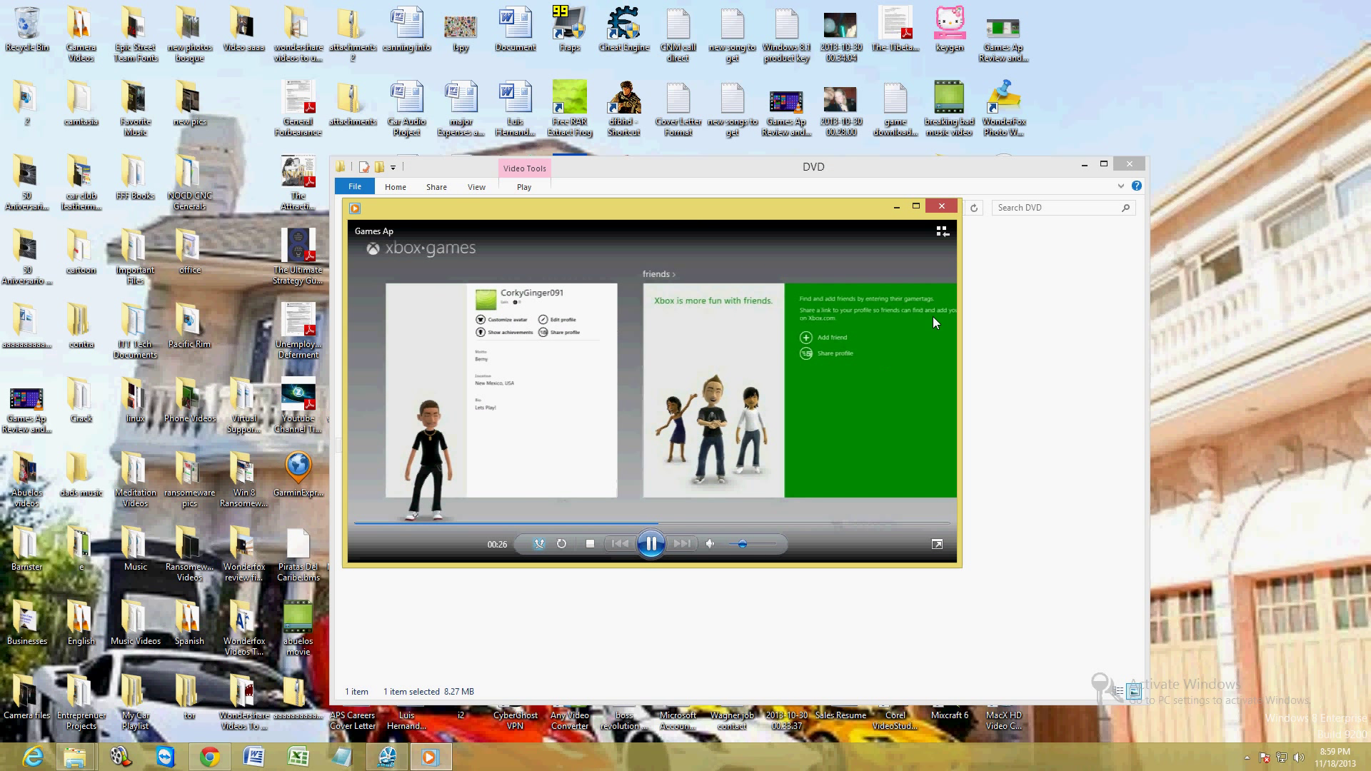
# - Close the player, then open Games Ap's Properties and highlight its .vob file type
pyautogui.click(942, 206)
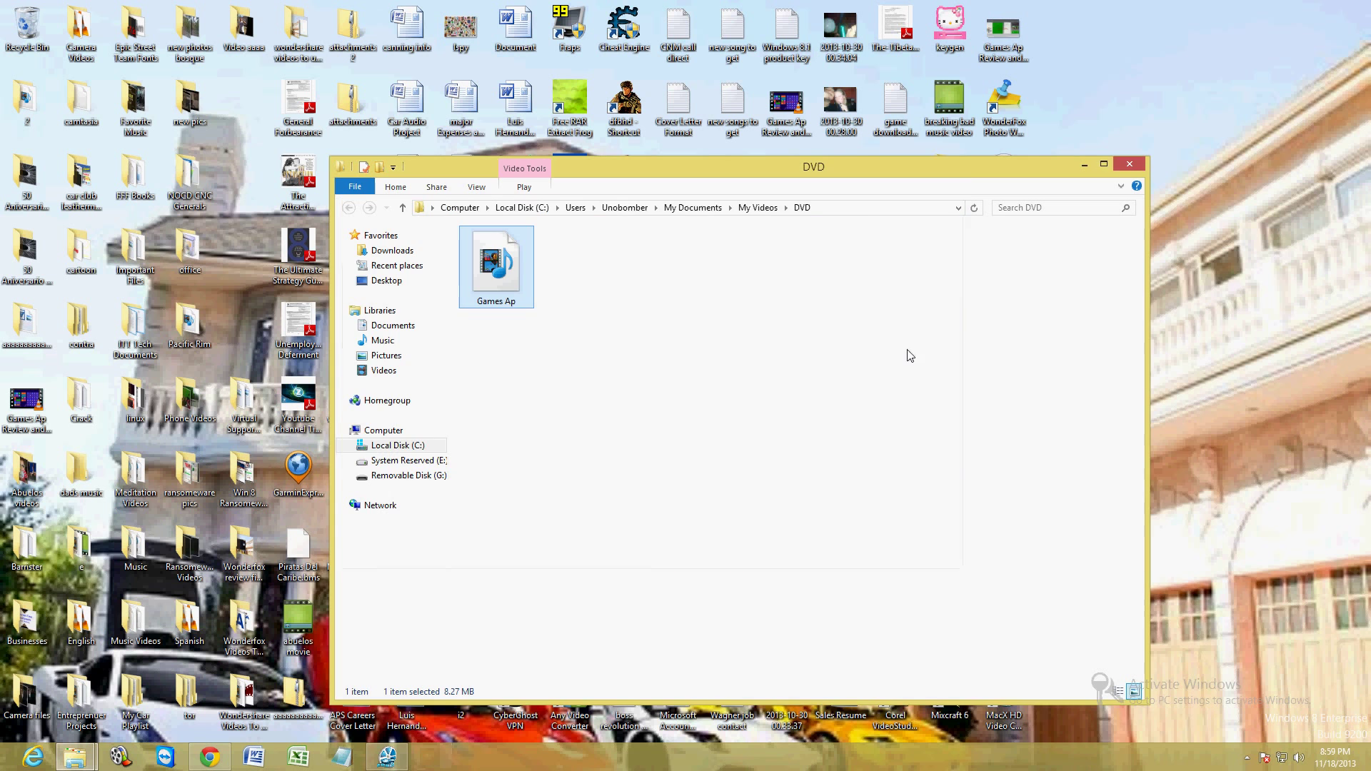
pyautogui.click(389, 757)
pyautogui.moveTo(704, 180); pyautogui.dragTo(1026, 320)
pyautogui.rightClick(525, 251)
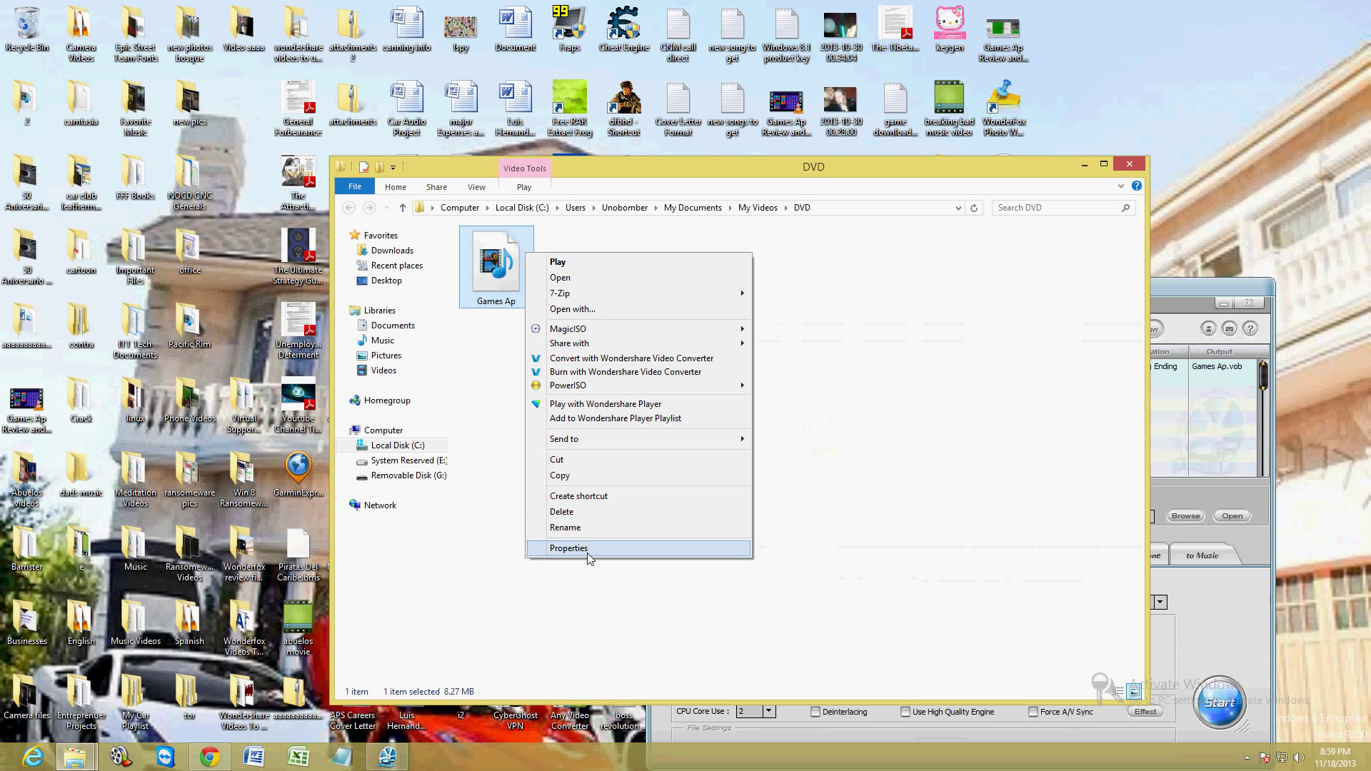
pyautogui.click(588, 556)
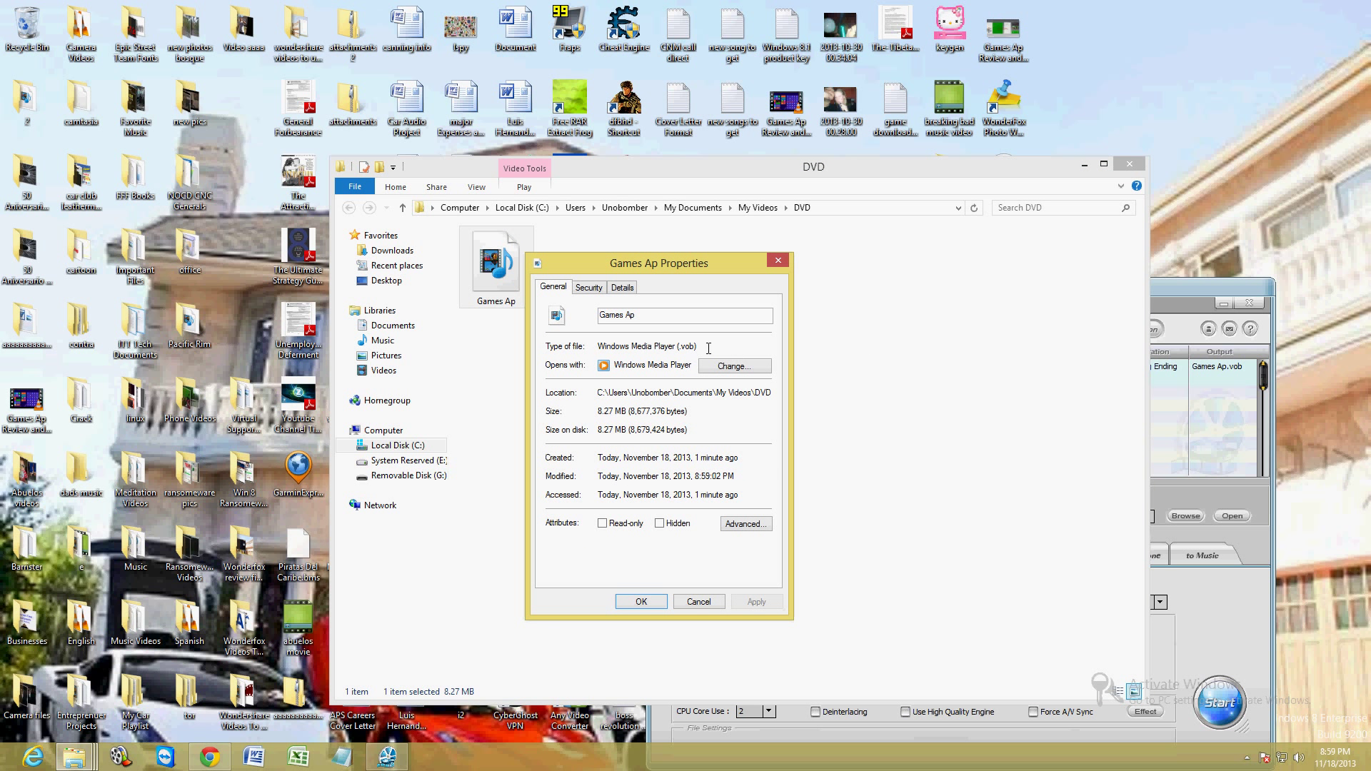
pyautogui.moveTo(678, 346); pyautogui.dragTo(703, 342)
# - Close Properties and the DVD folder, center the converter window, and bring Chrome forward
pyautogui.click(778, 260)
pyautogui.click(1123, 161)
pyautogui.moveTo(1098, 298); pyautogui.dragTo(838, 183)
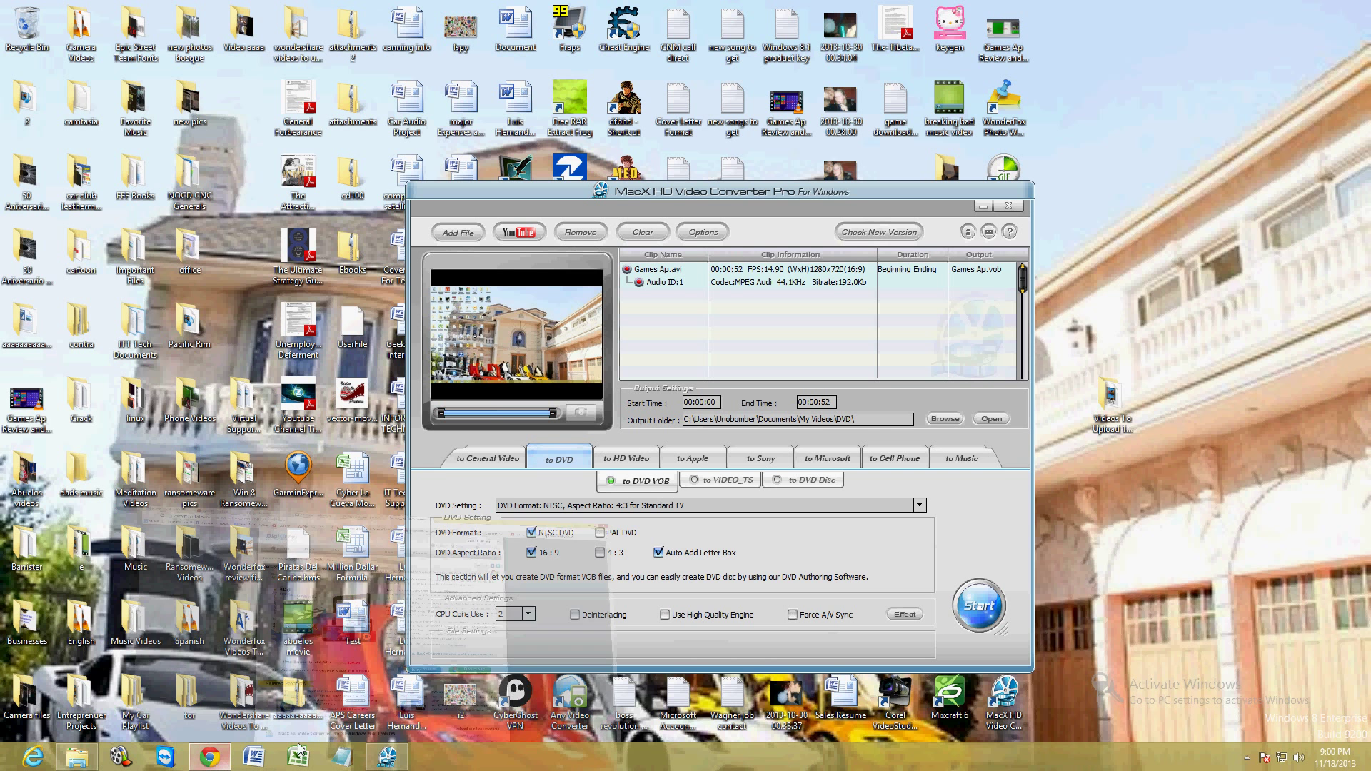
pyautogui.click(214, 759)
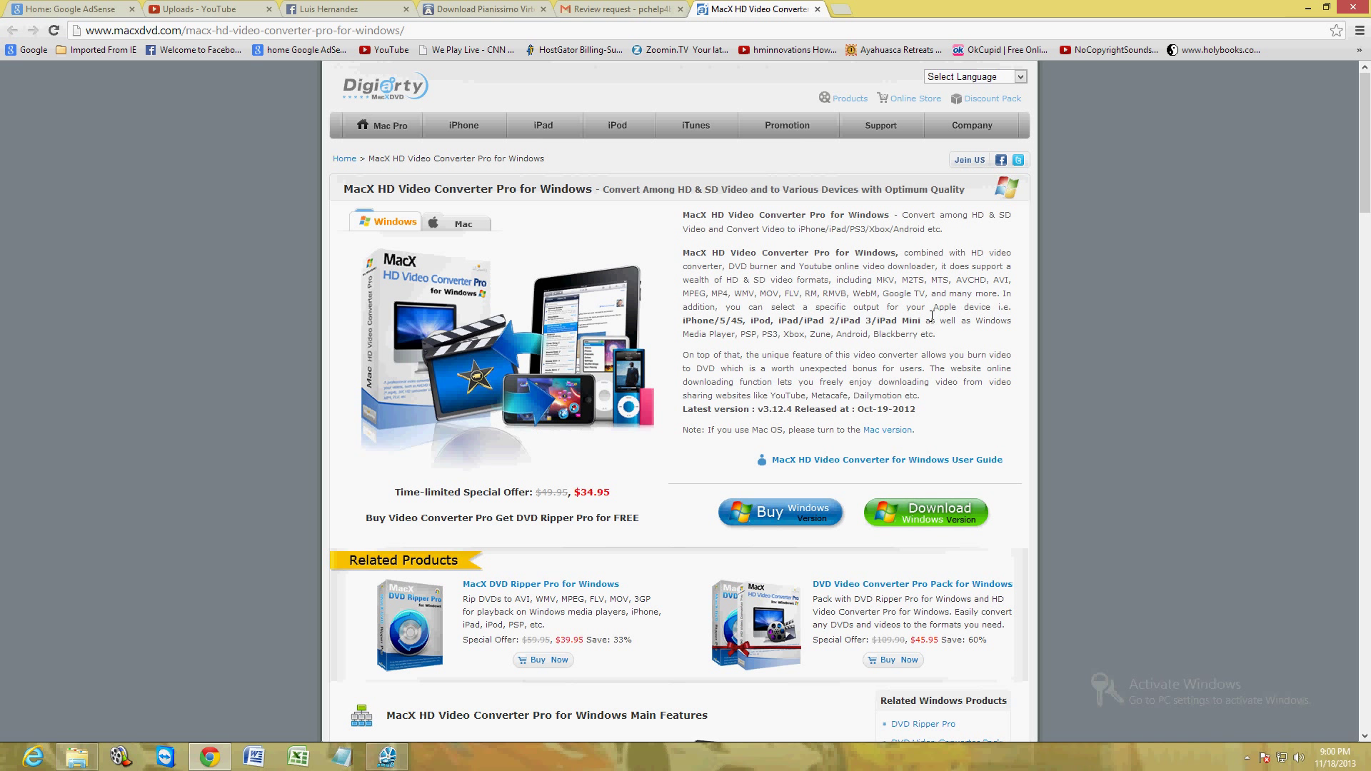
# - Highlight the $34.95 offer price and bring the converter window forward
pyautogui.moveTo(620, 493); pyautogui.dragTo(579, 492)
pyautogui.click(387, 757)
pyautogui.moveTo(784, 206); pyautogui.dragTo(772, 185)
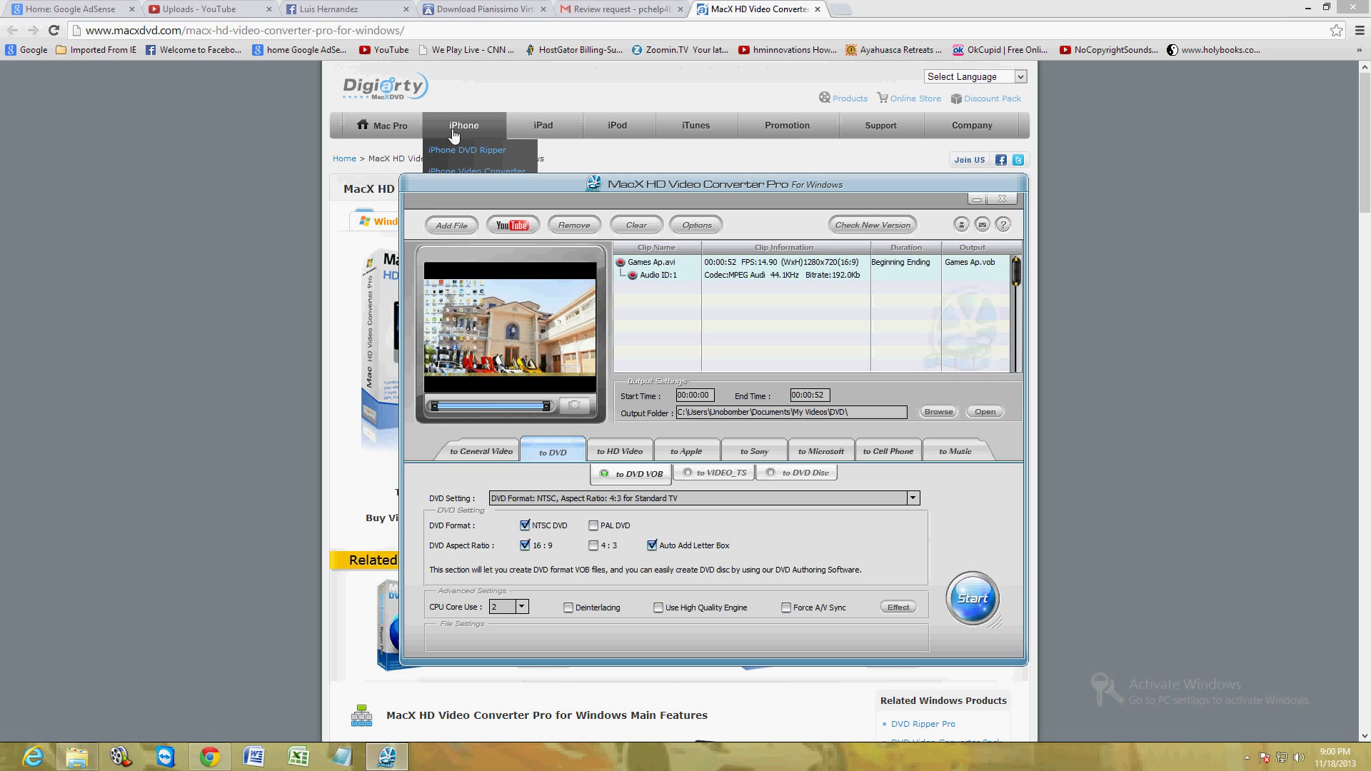
# - Cancel the converter's online-video prompt, close the converter, and re-highlight the $34.95 price
pyautogui.click(512, 224)
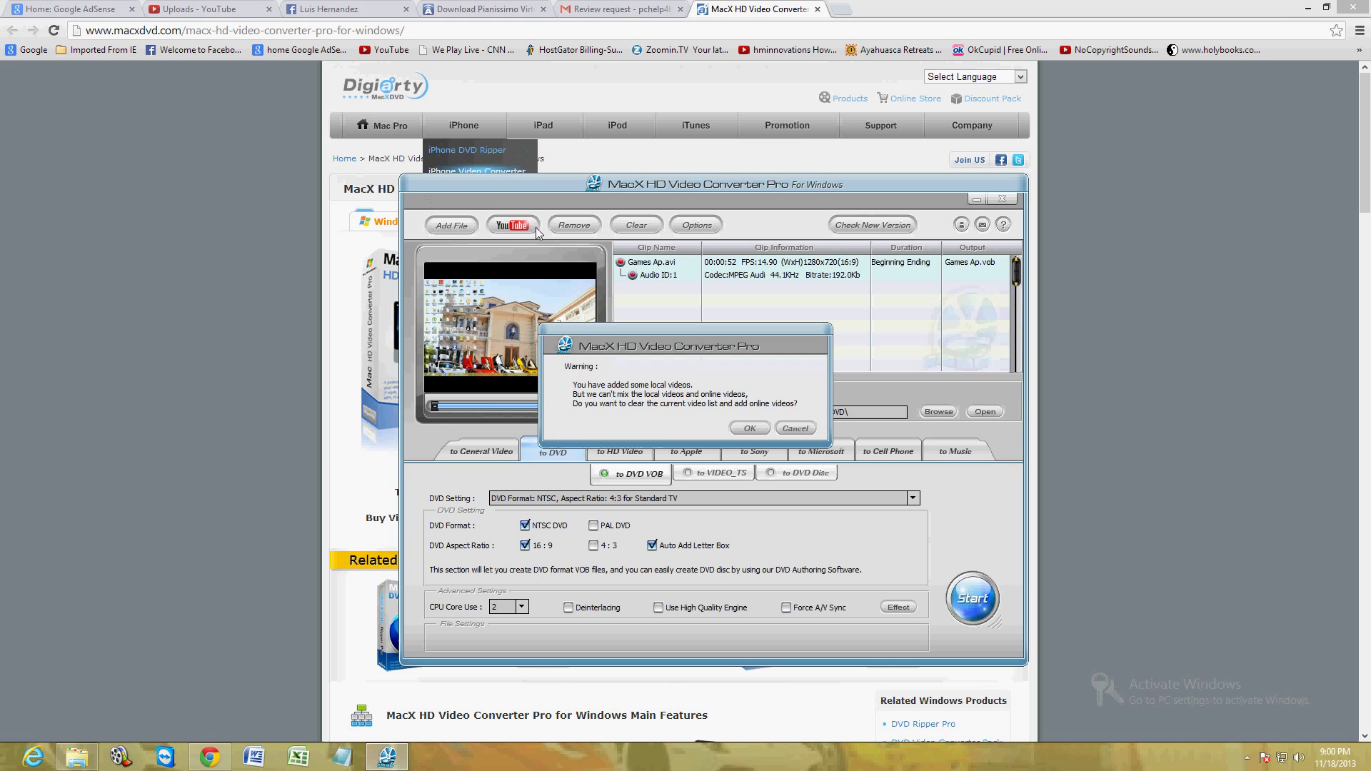
pyautogui.click(794, 428)
pyautogui.click(1002, 198)
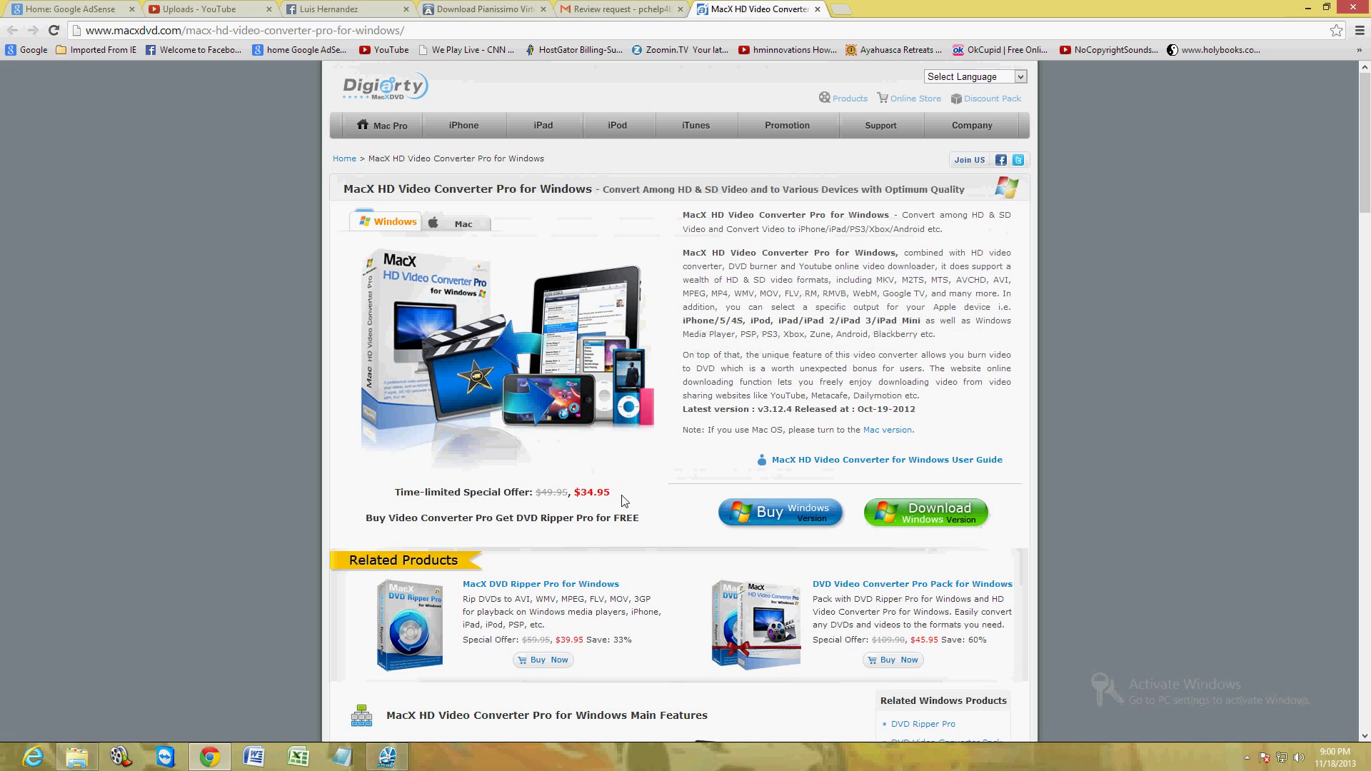
pyautogui.moveTo(612, 495); pyautogui.dragTo(576, 494)
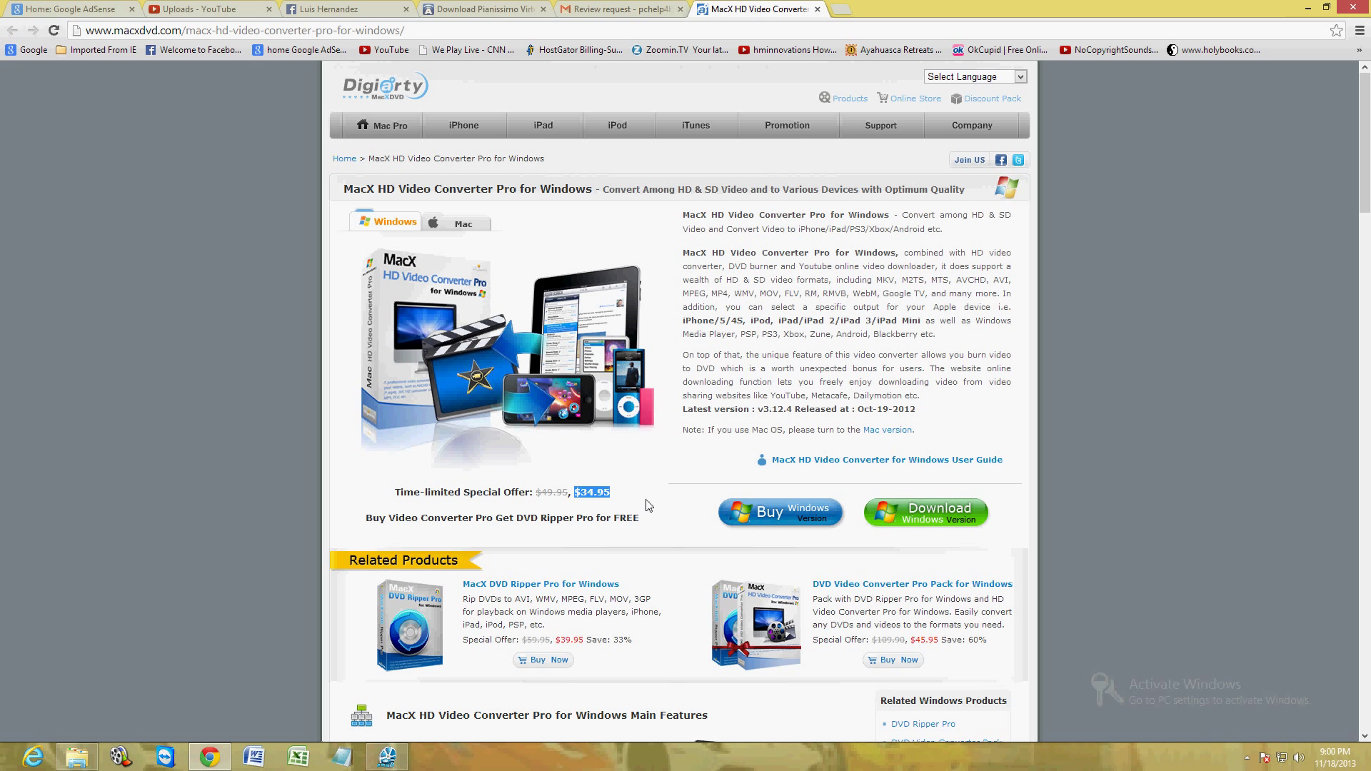
pyautogui.click(1097, 282)
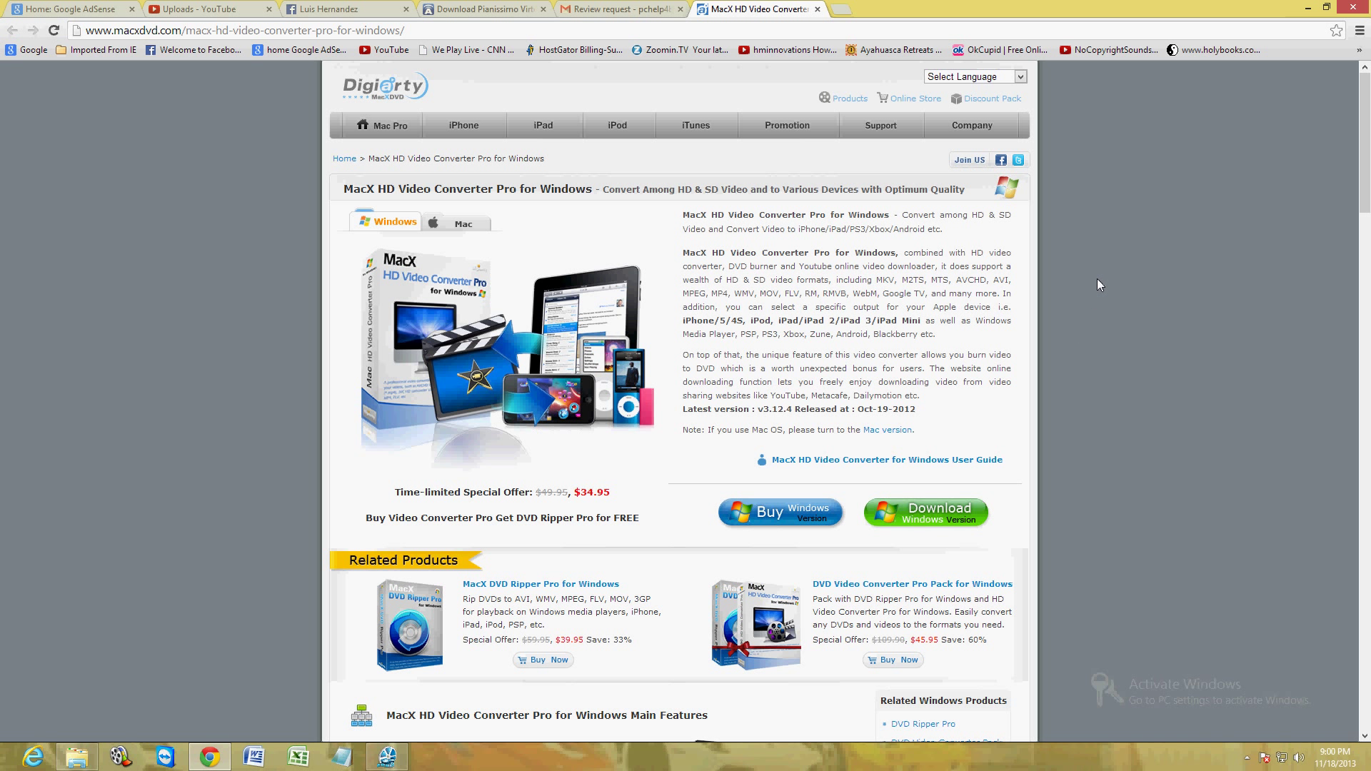